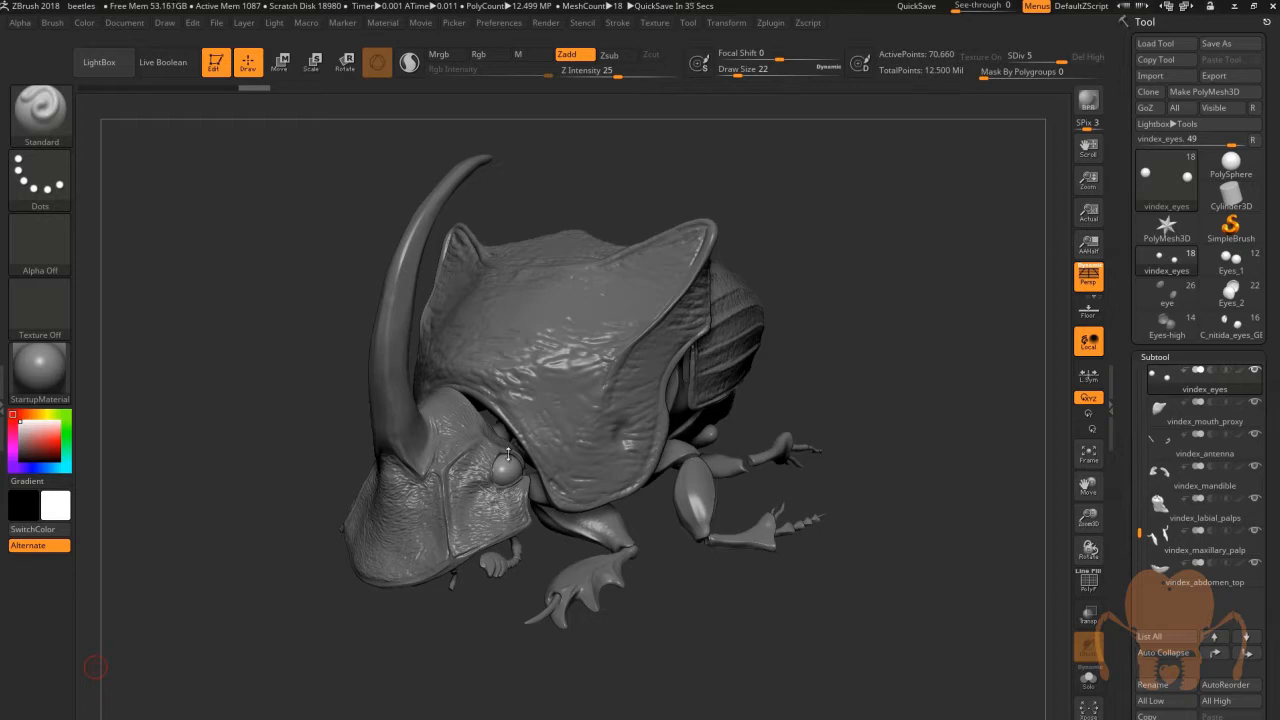
Examine the horned beetle's eye and how it sits in the head, from the side and from below
{"action": "mouse_move", "coordinate": [666, 634]}
{"action": "left_mouse_down"}
{"action": "mouse_move", "coordinate": [665, 648]}
{"action": "mouse_move", "coordinate": [673, 637]}
{"action": "left_mouse_up"}
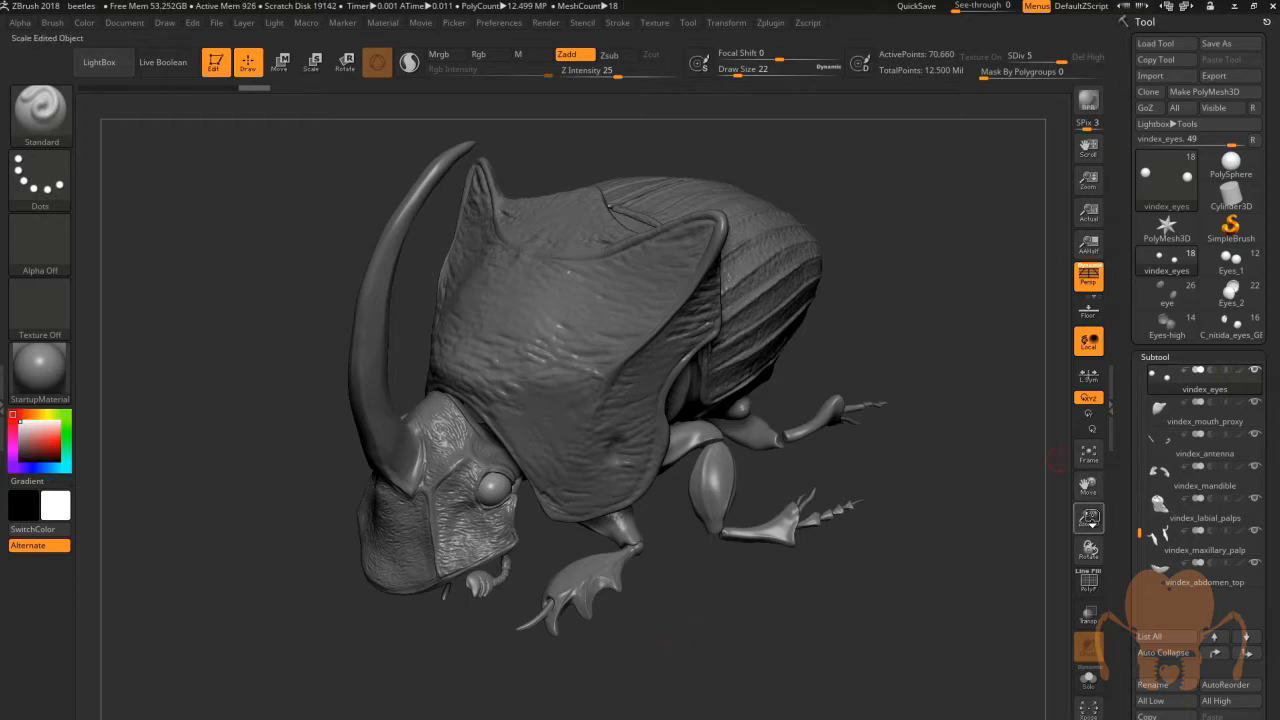
{"action": "left_click_drag", "start_coordinate": [1088, 520], "coordinate": [554, 493]}
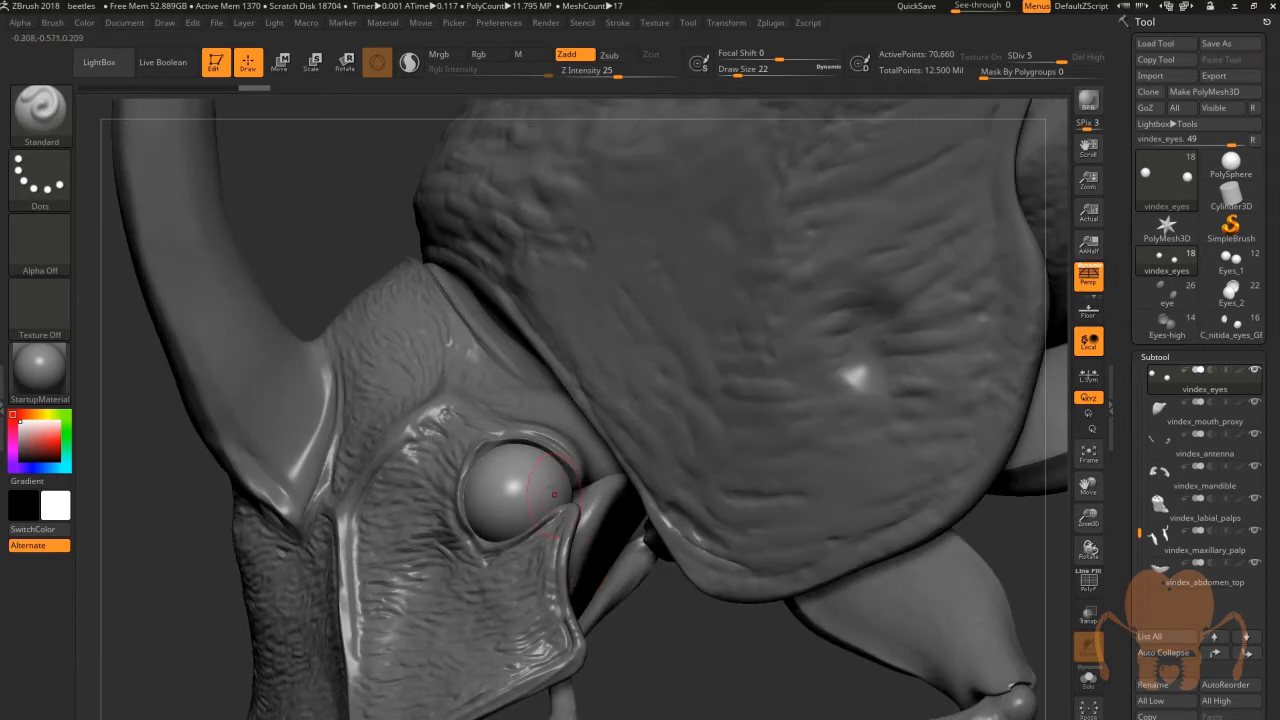
{"action": "left_click_drag", "start_coordinate": [625, 632], "coordinate": [482, 427]}
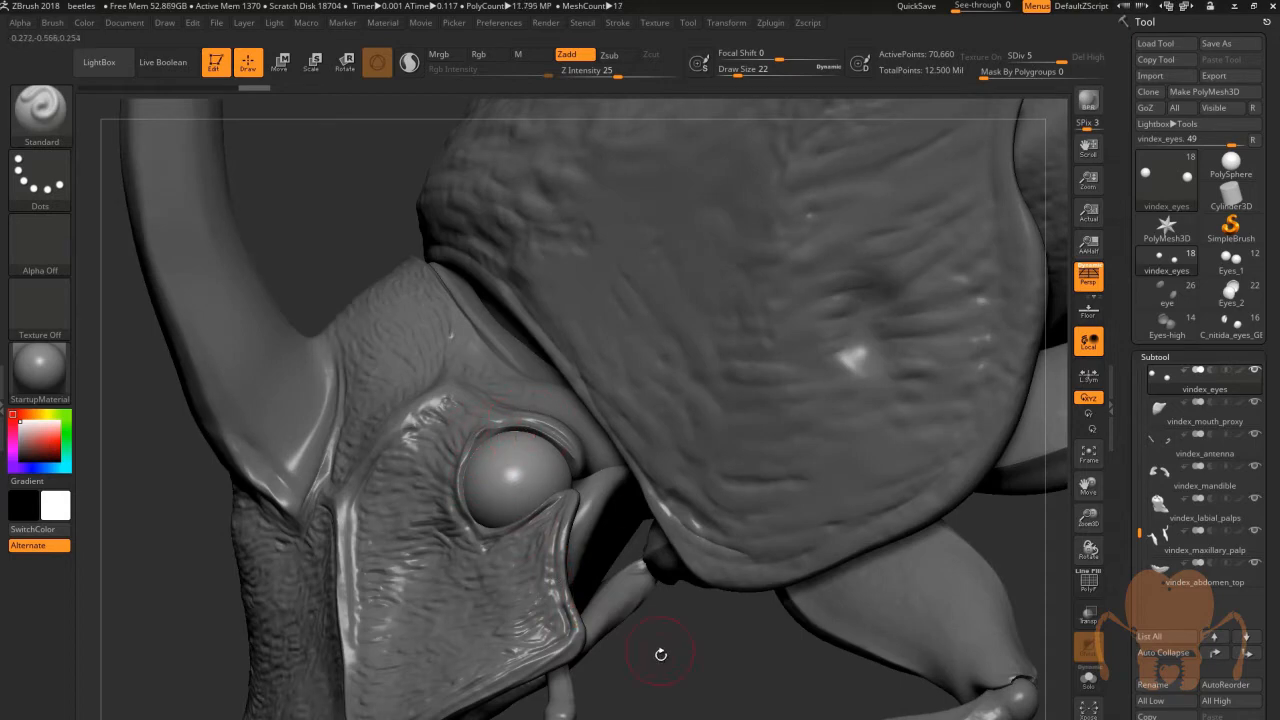
{"action": "left_click_drag", "start_coordinate": [660, 654], "coordinate": [570, 522]}
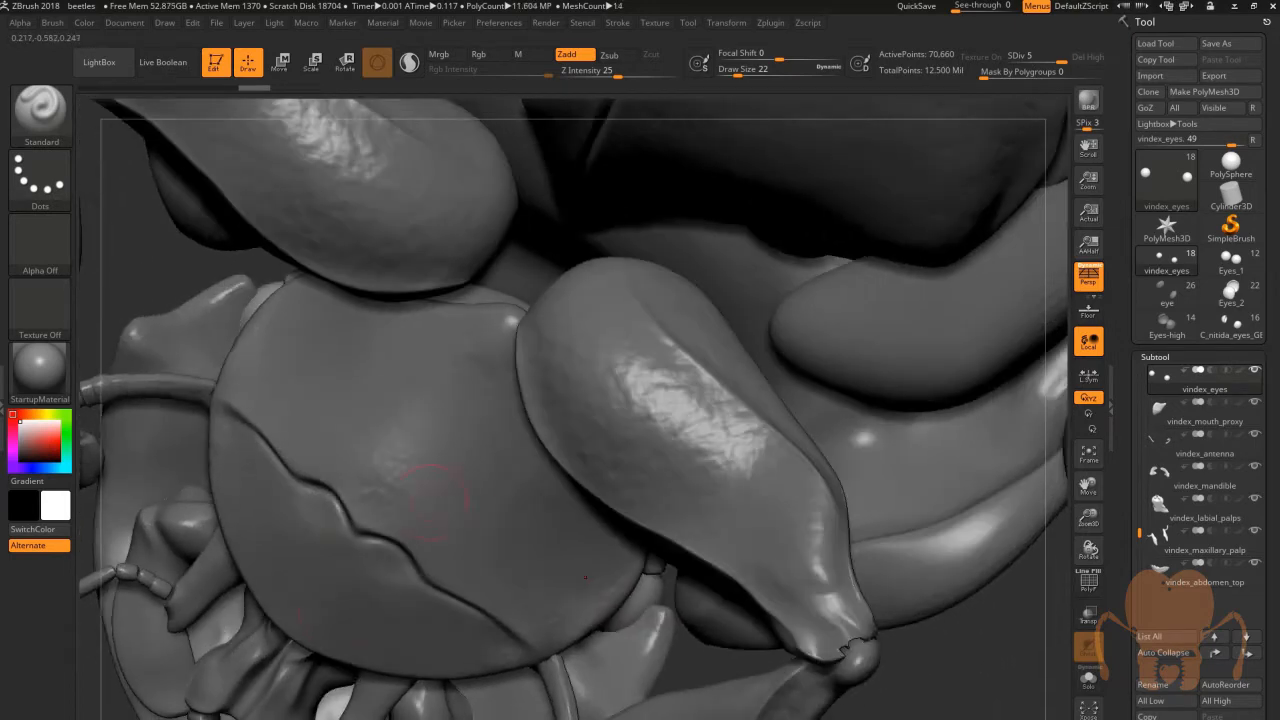
{"action": "left_click_drag", "start_coordinate": [1088, 492], "coordinate": [1210, 380]}
{"action": "left_click_drag", "start_coordinate": [179, 677], "coordinate": [234, 719]}
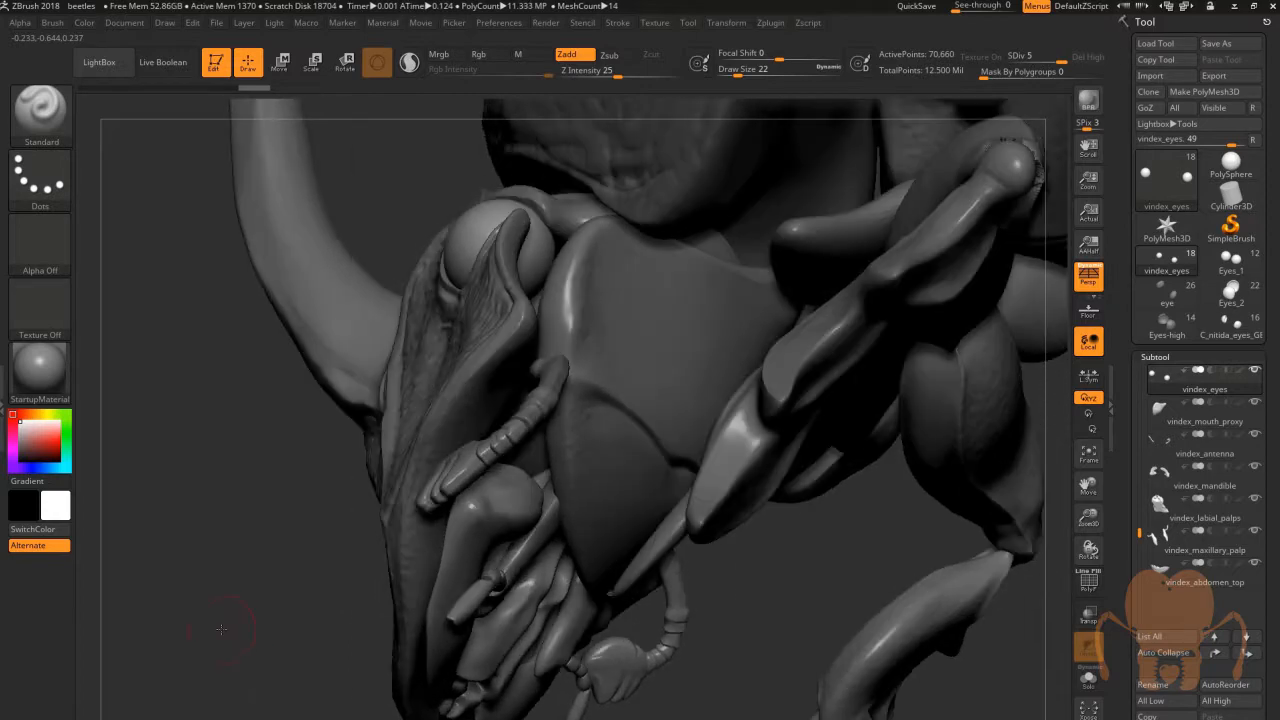
{"action": "mouse_move", "coordinate": [234, 623]}
{"action": "left_mouse_down"}
{"action": "mouse_move", "coordinate": [254, 689]}
{"action": "mouse_move", "coordinate": [234, 635]}
{"action": "mouse_move", "coordinate": [281, 623]}
{"action": "left_mouse_up"}
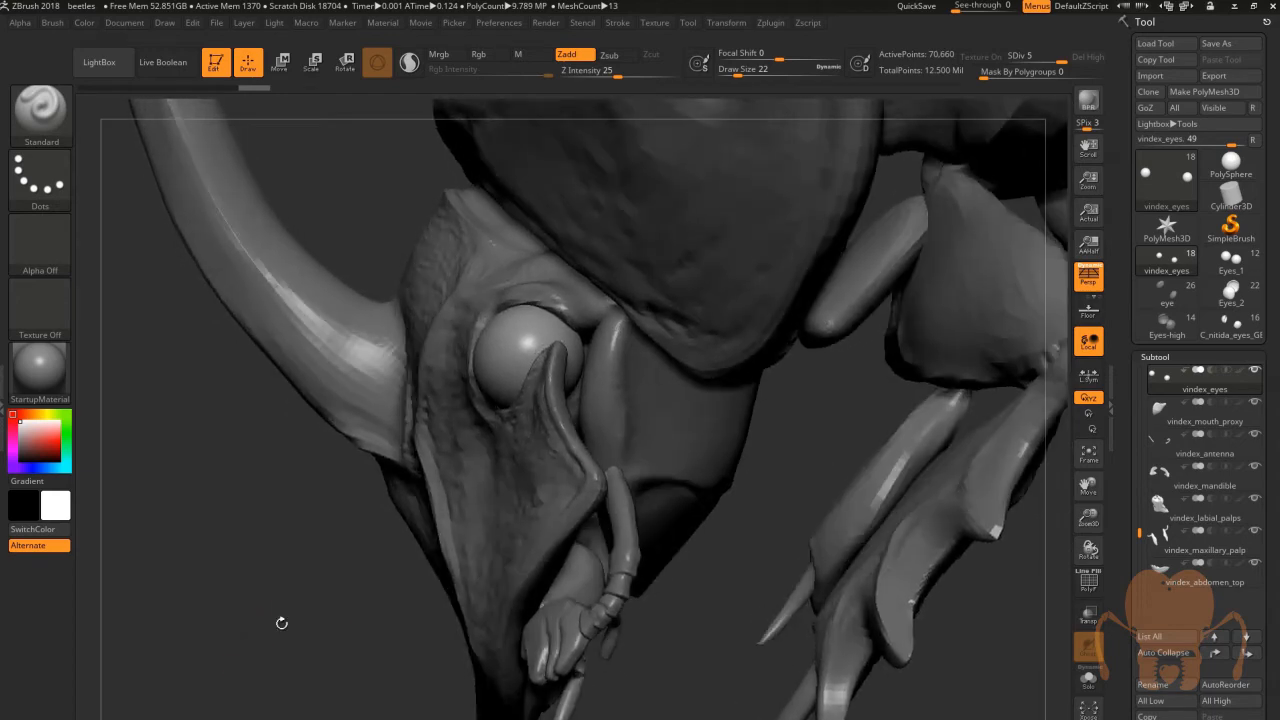
{"action": "left_click_drag", "start_coordinate": [694, 554], "coordinate": [722, 588]}
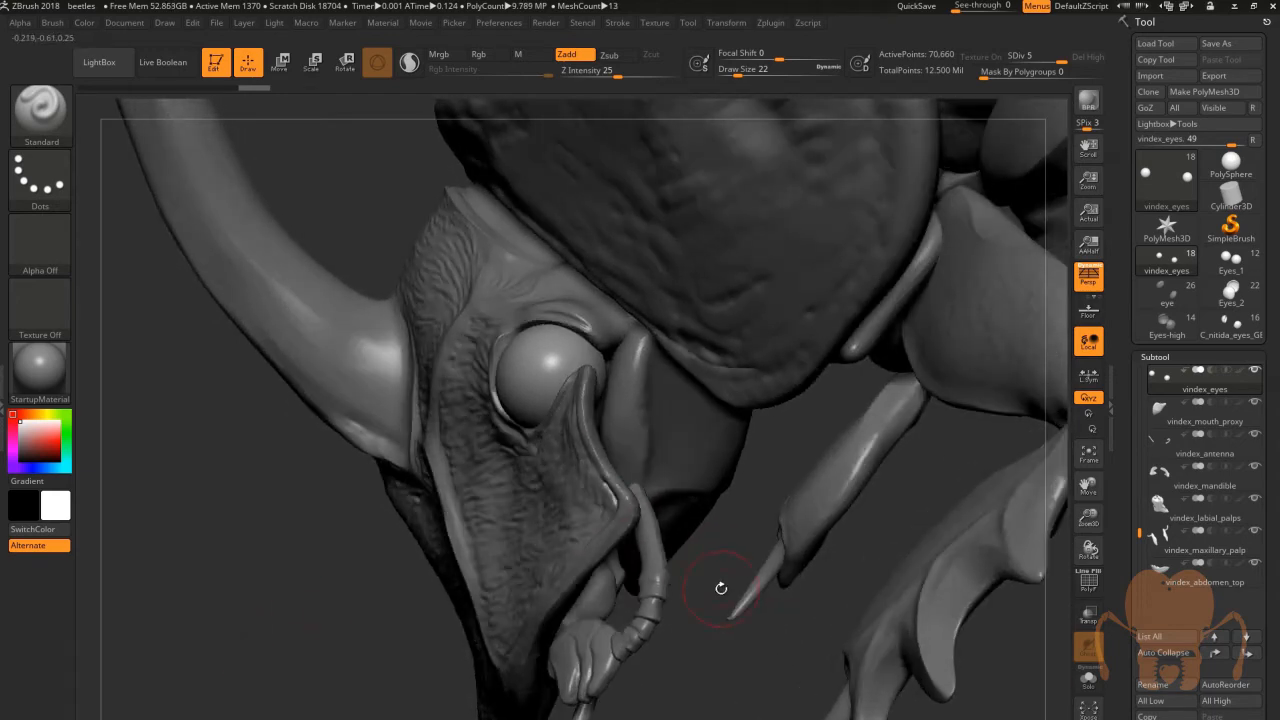
{"action": "left_click_drag", "start_coordinate": [260, 529], "coordinate": [290, 534]}
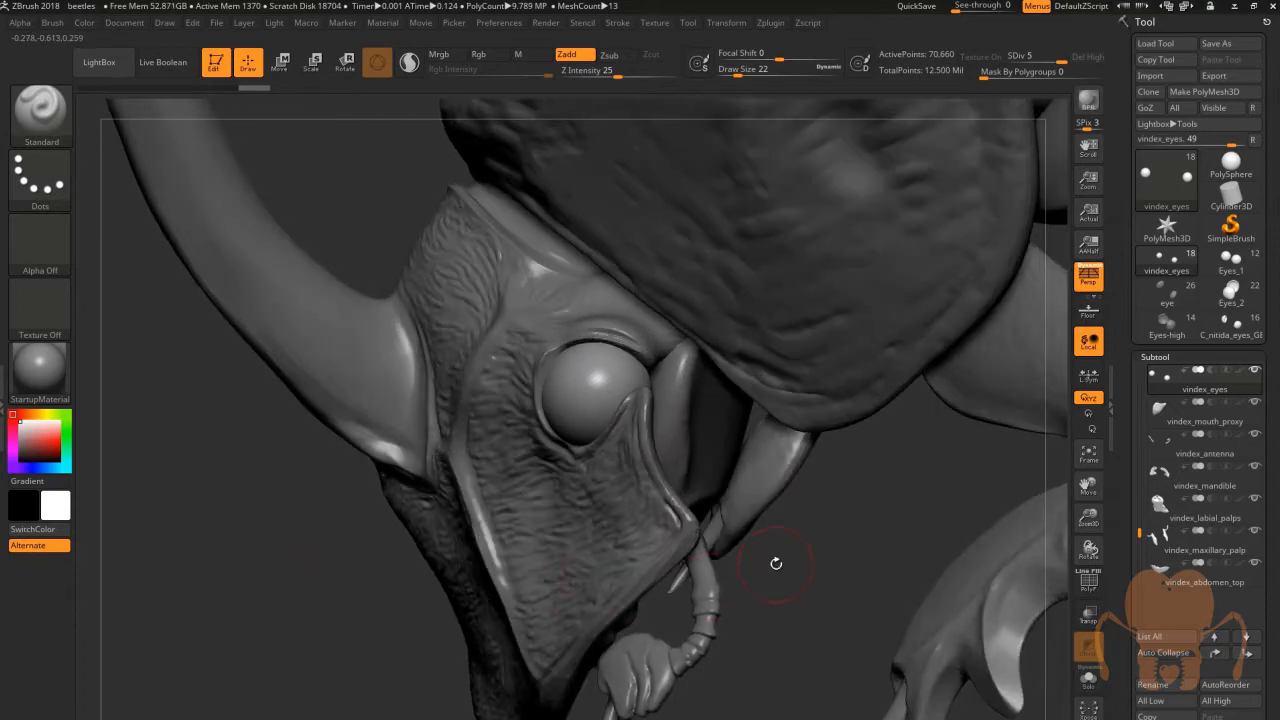
Hide the vindex_mouth_proxy subtool and make vindex_eyes the active subtool again
{"action": "left_click_drag", "start_coordinate": [775, 563], "coordinate": [753, 489]}
{"action": "left_click", "coordinate": [753, 489], "text": "alt"}
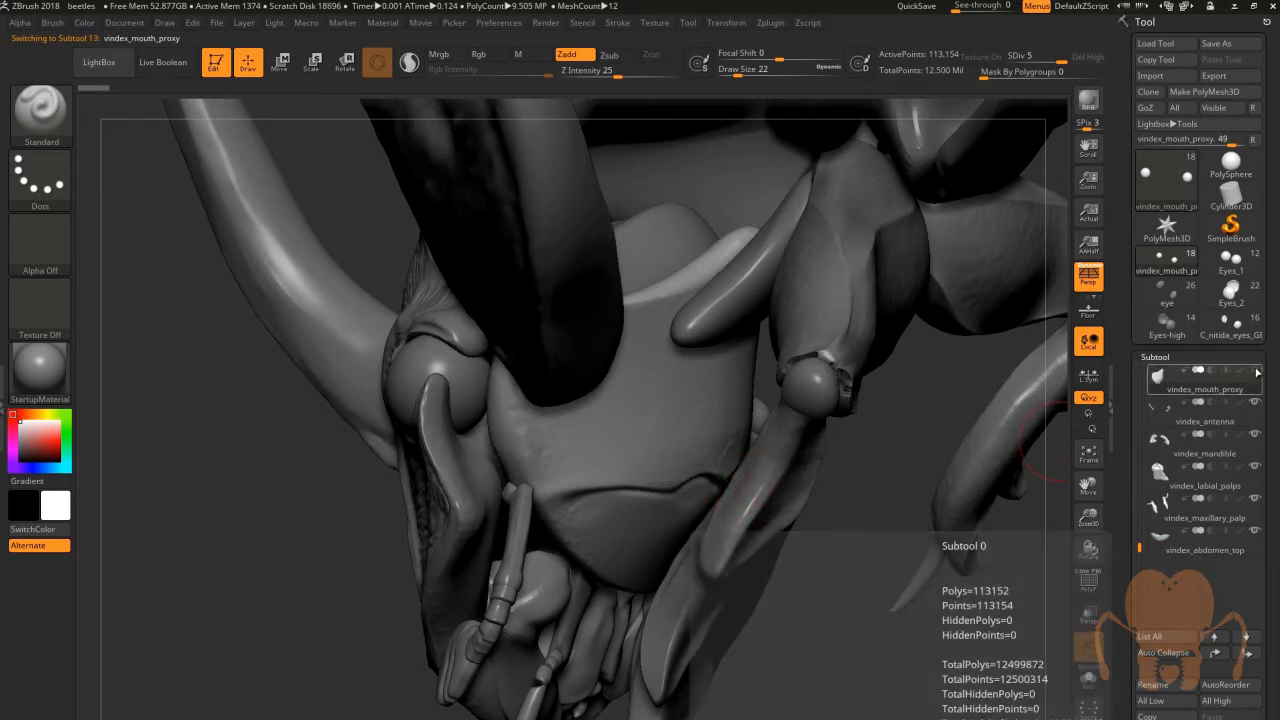
{"action": "left_click", "coordinate": [474, 408], "text": "alt"}
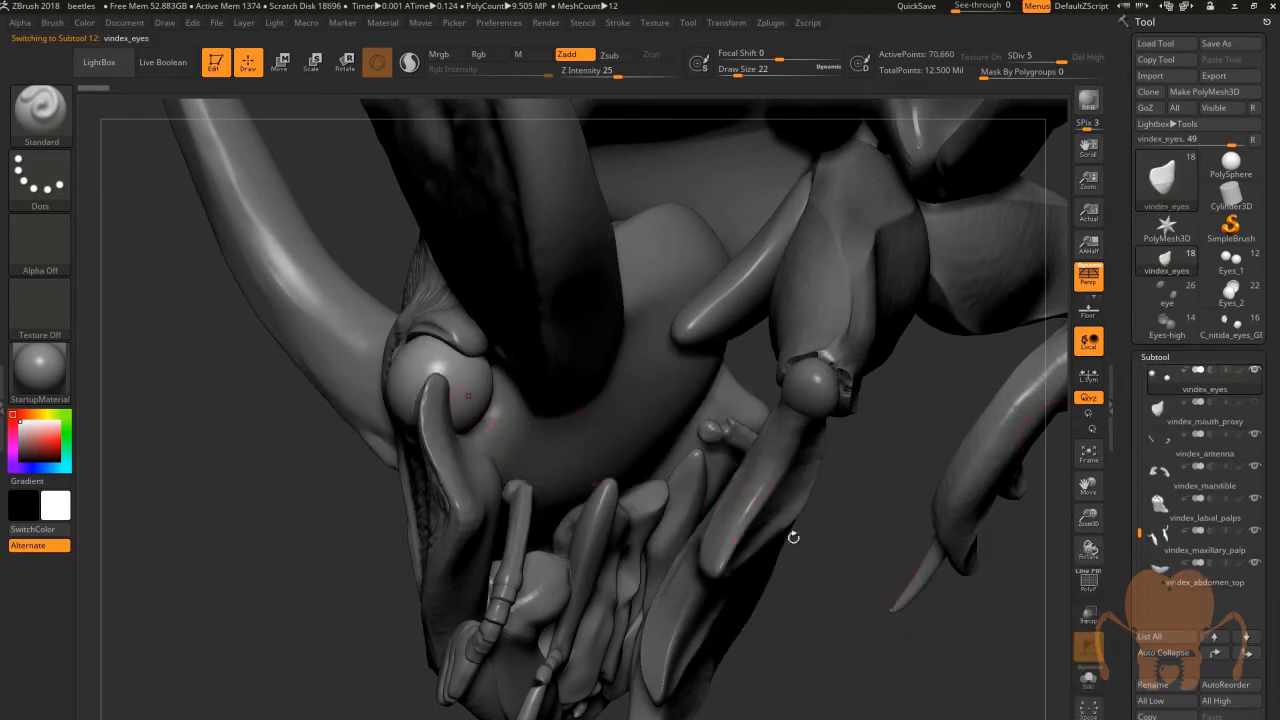
Examine the horned beetle's eyeball and surrounding socket up close, from the underside of the head and from the side
{"action": "key", "text": "f"}
{"action": "right_click_drag", "start_coordinate": [800, 557], "coordinate": [812, 557], "text": "shift"}
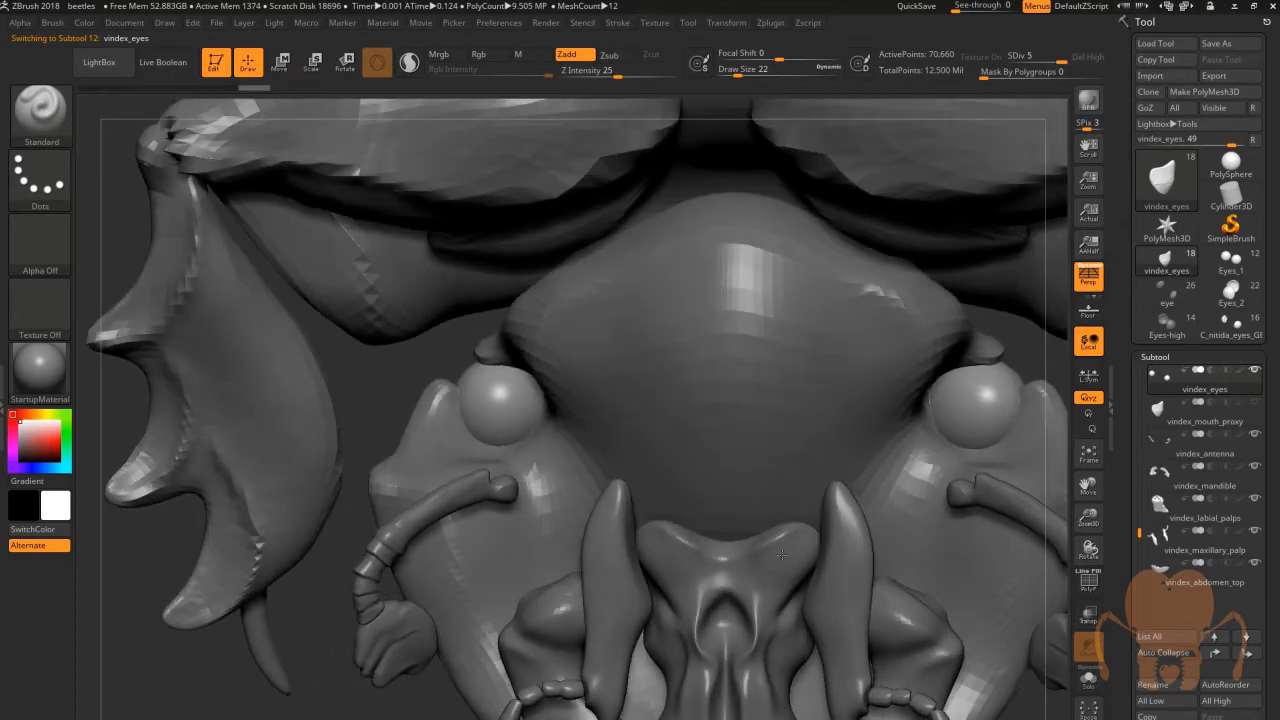
{"action": "left_click_drag", "start_coordinate": [1088, 517], "coordinate": [1088, 625]}
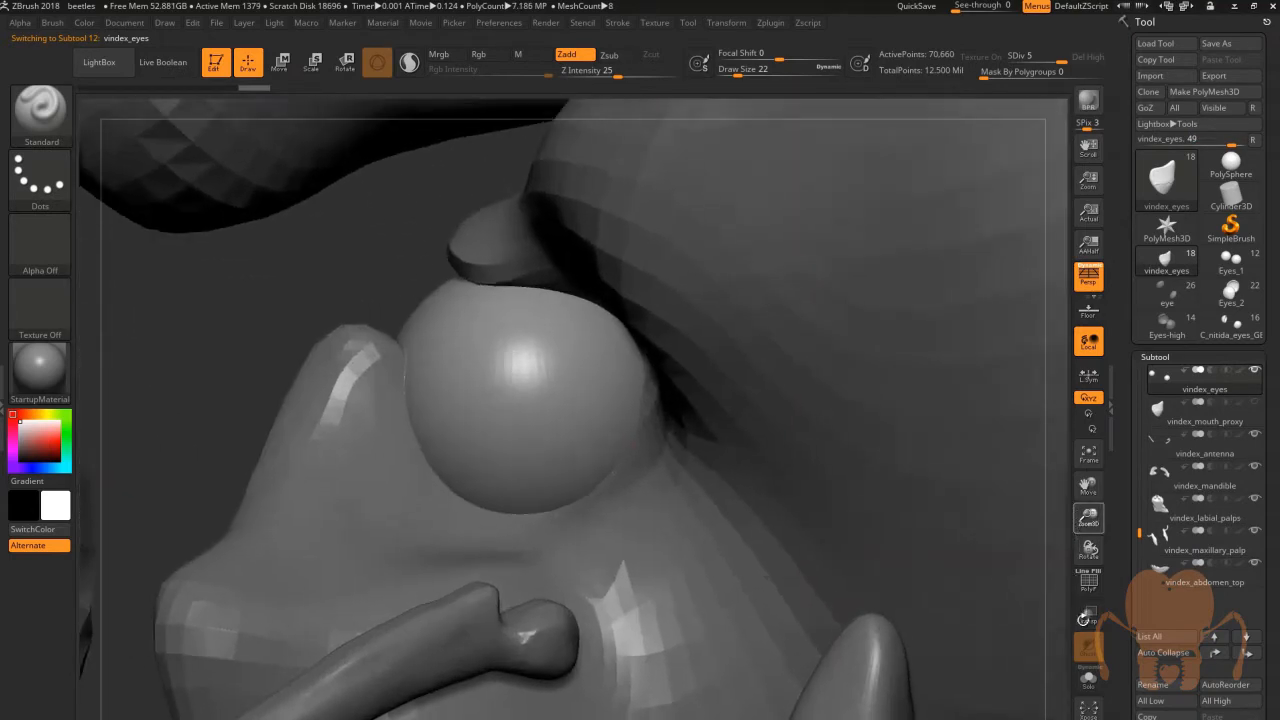
{"action": "right_click_drag", "start_coordinate": [355, 356], "coordinate": [390, 337]}
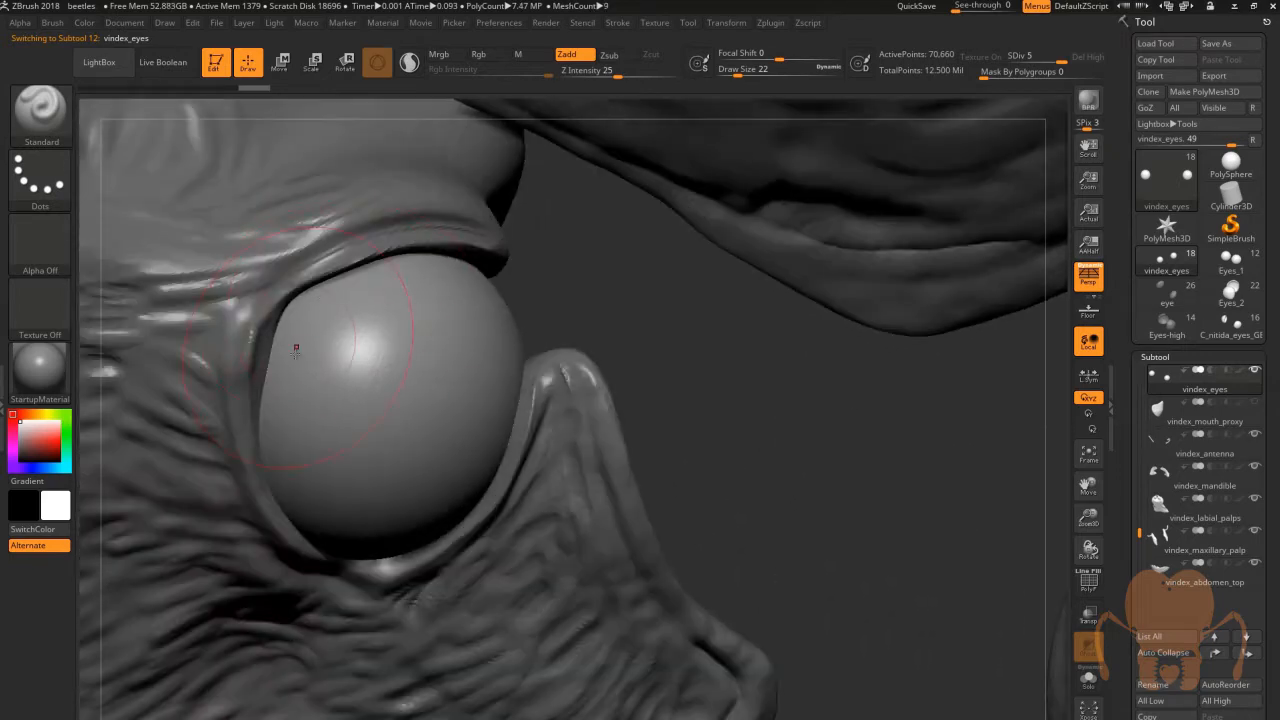
{"action": "left_click_drag", "start_coordinate": [751, 403], "coordinate": [472, 368]}
{"action": "left_click_drag", "start_coordinate": [359, 308], "coordinate": [329, 312]}
{"action": "left_click_drag", "start_coordinate": [678, 448], "coordinate": [782, 466]}
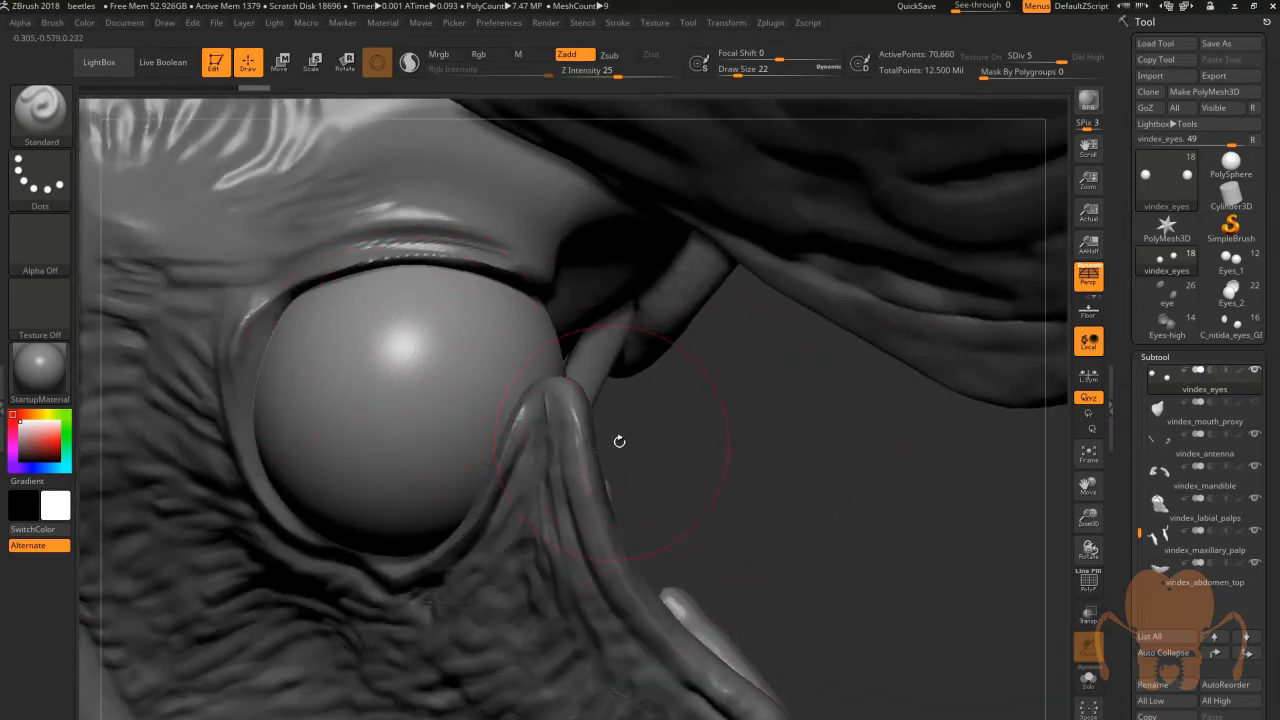
{"action": "mouse_move", "coordinate": [617, 440]}
{"action": "left_mouse_down"}
{"action": "mouse_move", "coordinate": [749, 446]}
{"action": "mouse_move", "coordinate": [800, 405]}
{"action": "mouse_move", "coordinate": [766, 413]}
{"action": "mouse_move", "coordinate": [665, 323]}
{"action": "left_mouse_up"}
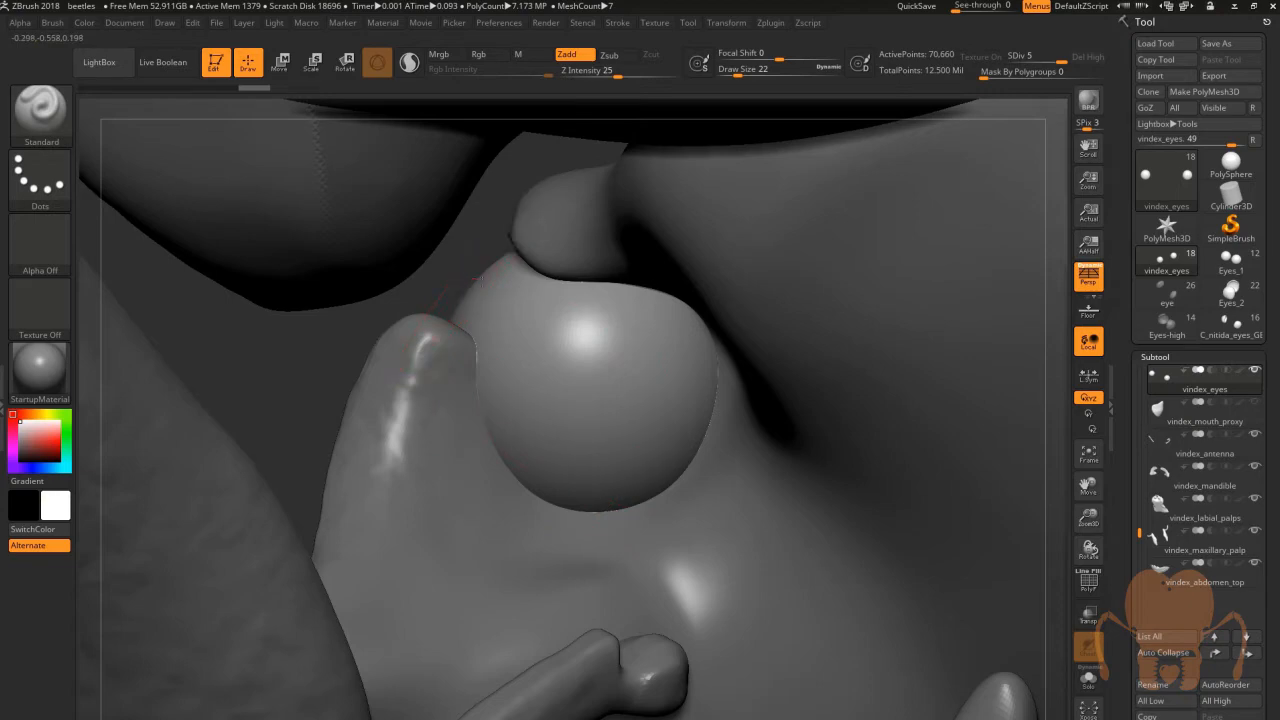
{"action": "left_click_drag", "start_coordinate": [560, 320], "coordinate": [545, 325]}
{"action": "left_click_drag", "start_coordinate": [710, 436], "coordinate": [794, 506]}
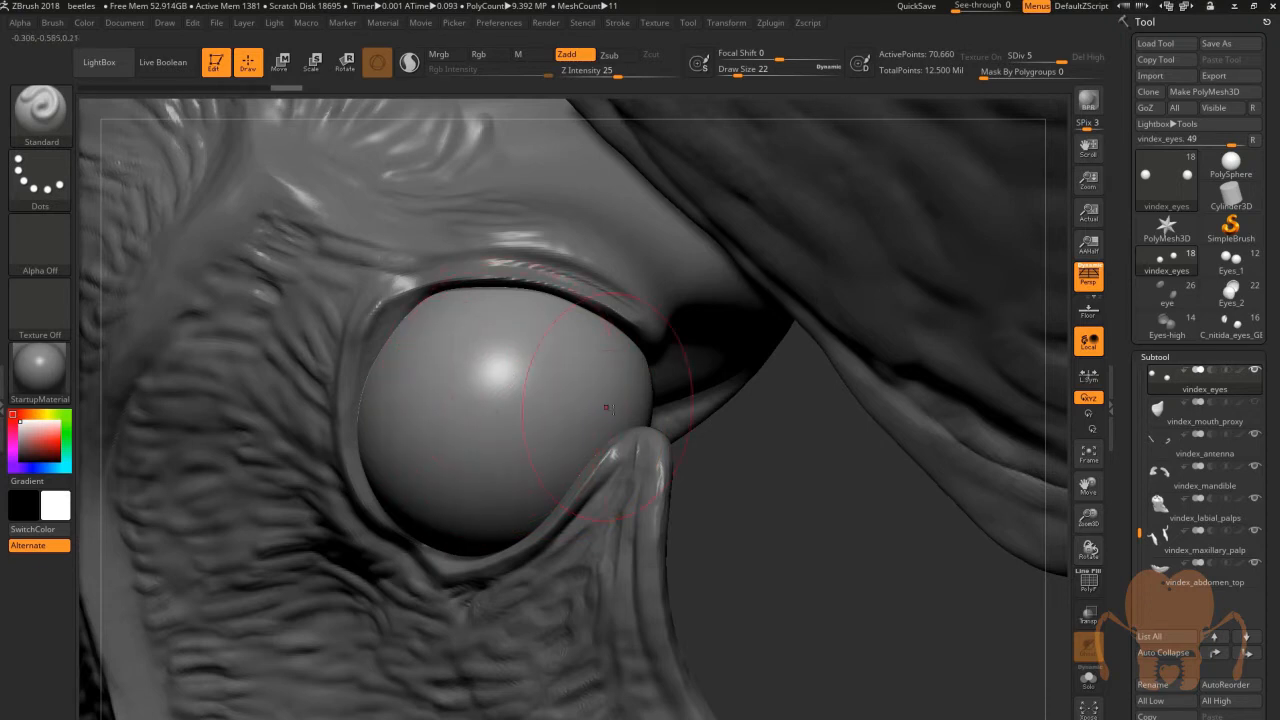
{"action": "left_click_drag", "start_coordinate": [717, 491], "coordinate": [727, 498]}
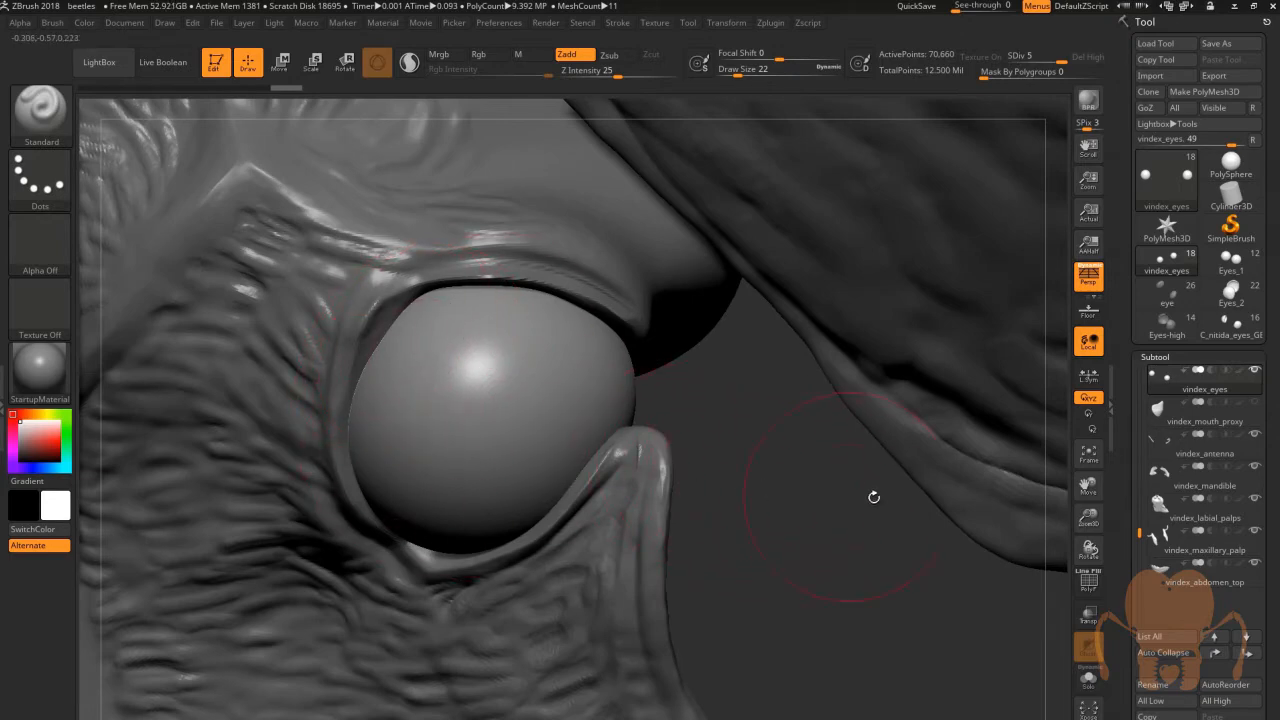
Compare the horned beetle's whole head with its eye up close, checking the ridge that crosses the eyeball
{"action": "left_click_drag", "start_coordinate": [1089, 516], "coordinate": [623, 388]}
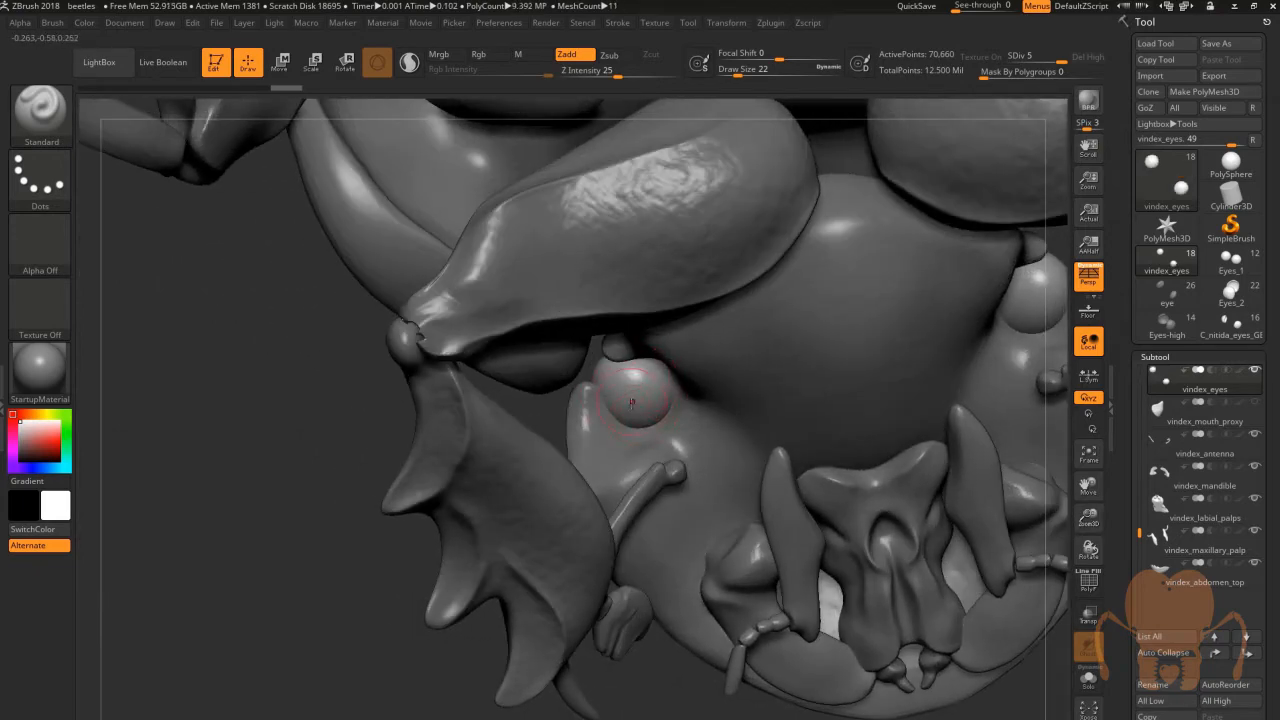
{"action": "mouse_move", "coordinate": [308, 436]}
{"action": "left_mouse_down"}
{"action": "mouse_move", "coordinate": [322, 417]}
{"action": "mouse_move", "coordinate": [350, 475]}
{"action": "left_mouse_up"}
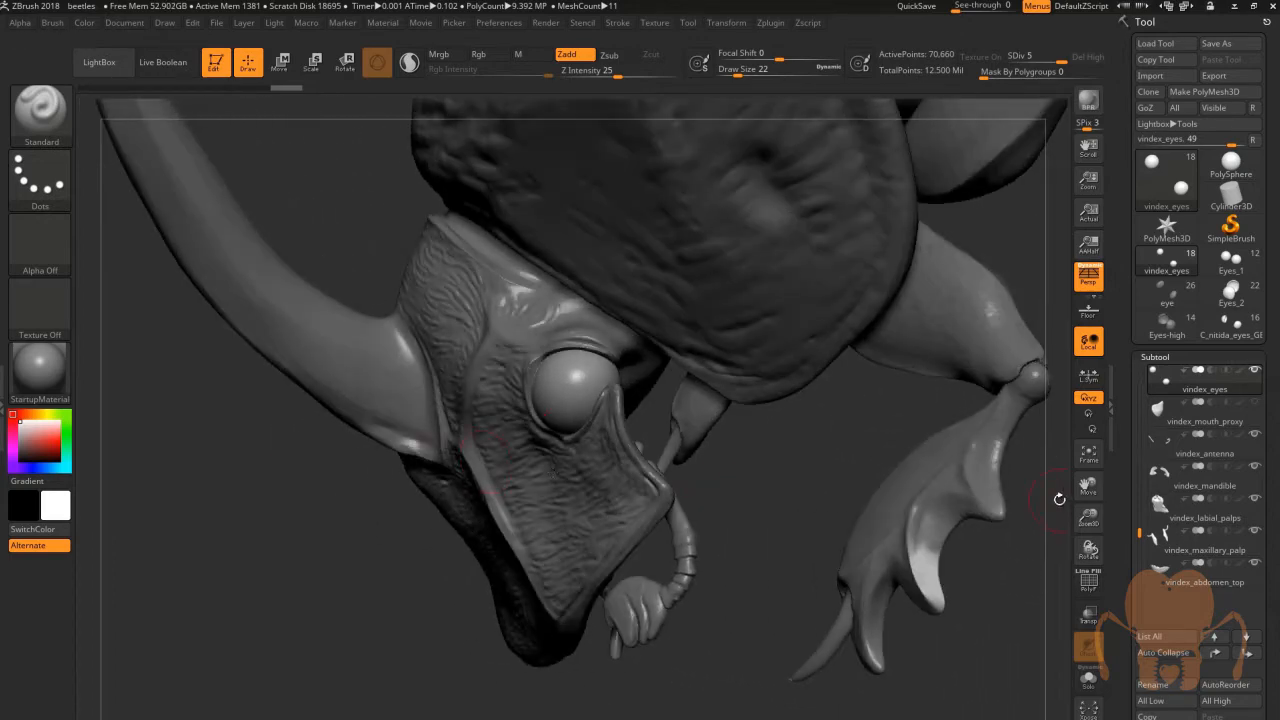
{"action": "left_click_drag", "start_coordinate": [1089, 518], "coordinate": [1099, 588]}
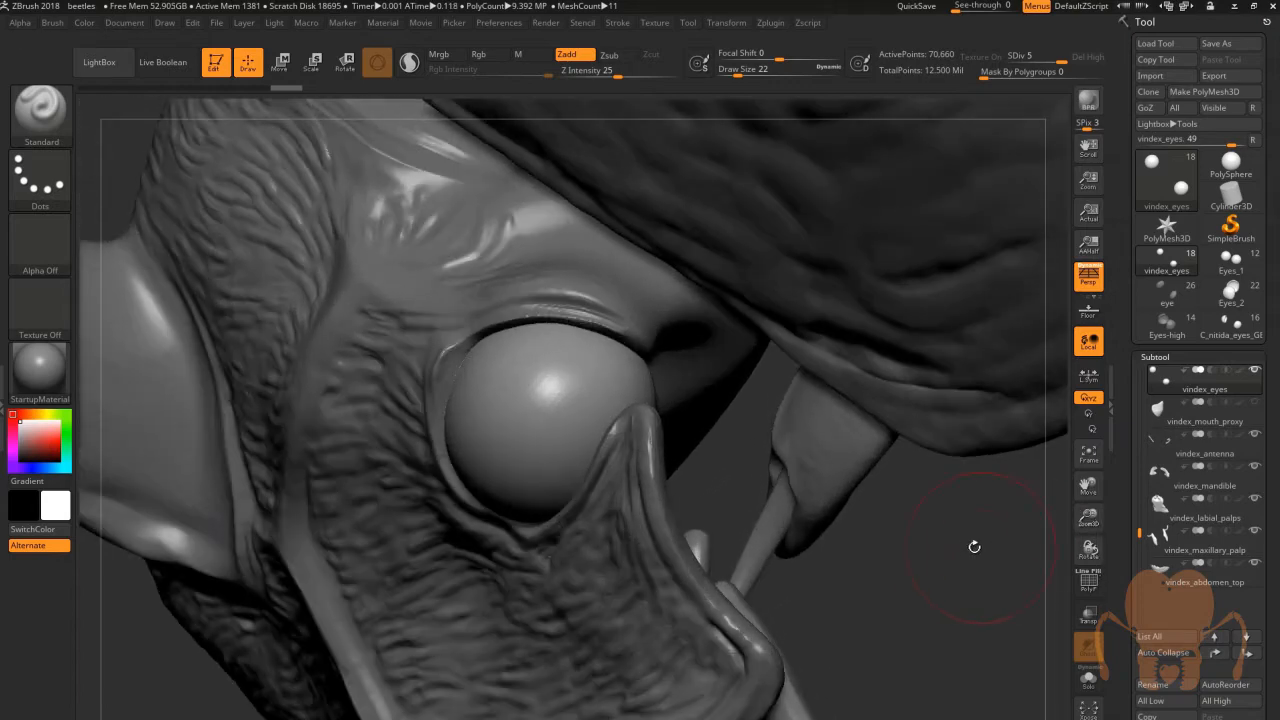
{"action": "left_click_drag", "start_coordinate": [971, 546], "coordinate": [909, 547]}
{"action": "left_click_drag", "start_coordinate": [270, 597], "coordinate": [274, 580]}
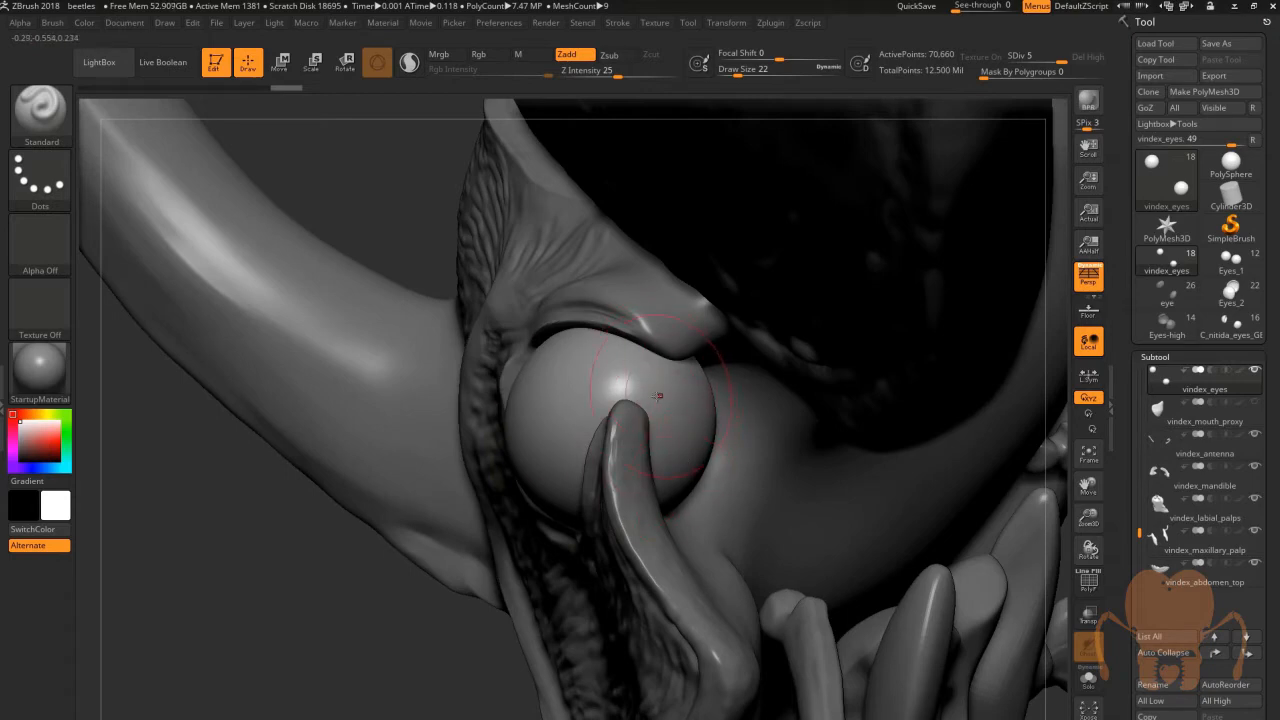
{"action": "left_click_drag", "start_coordinate": [268, 578], "coordinate": [365, 596]}
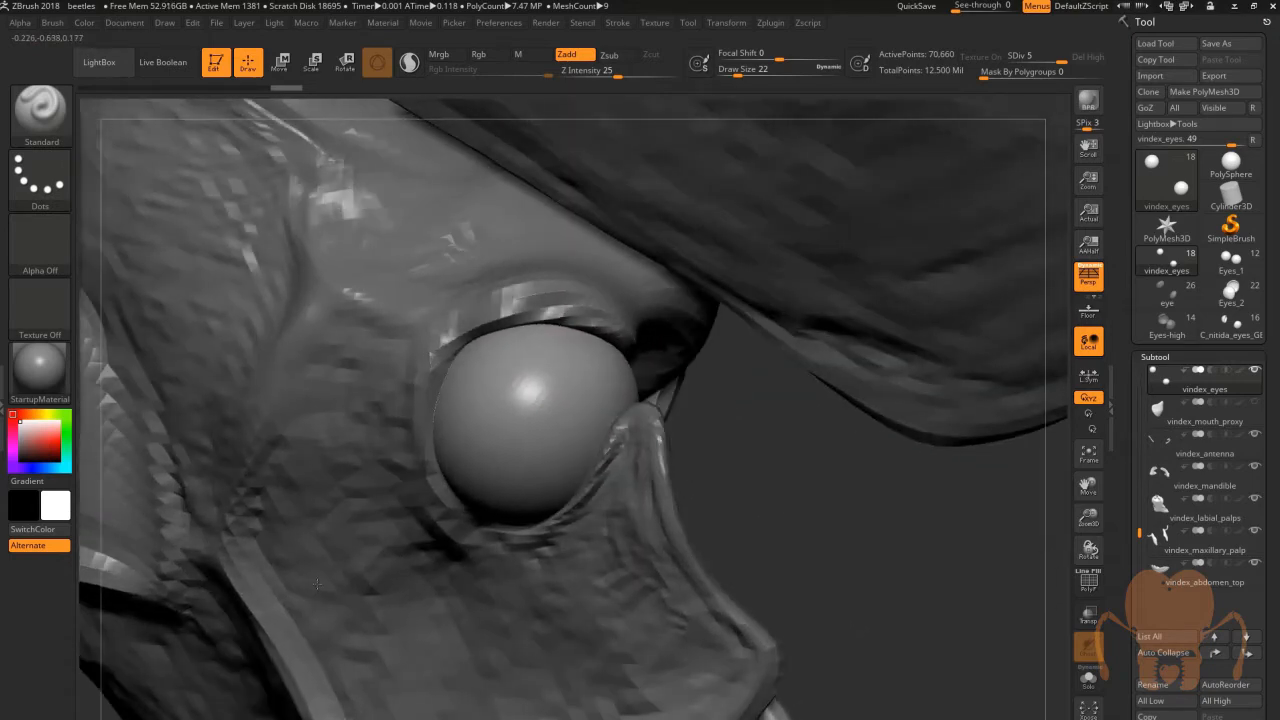
{"action": "mouse_move", "coordinate": [740, 523]}
{"action": "left_mouse_down"}
{"action": "mouse_move", "coordinate": [790, 521]}
{"action": "mouse_move", "coordinate": [734, 469]}
{"action": "left_mouse_up"}
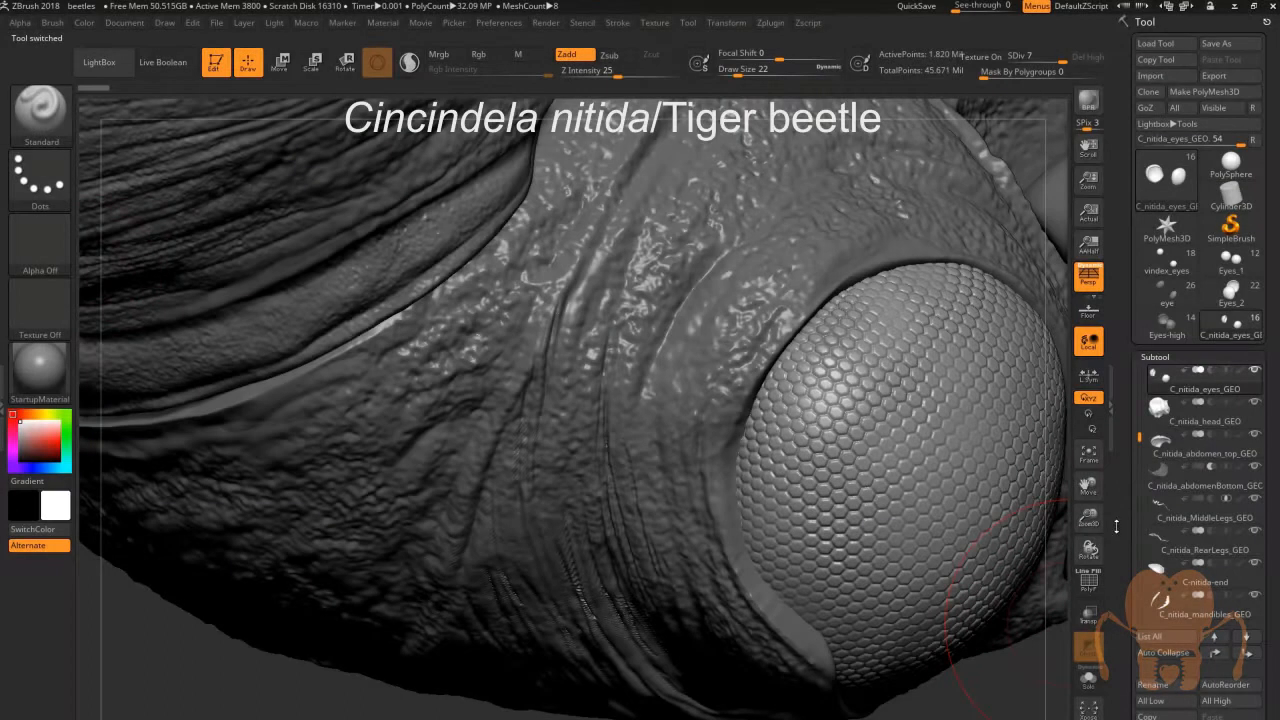
Examine the tiger beetle's faceted compound eyes, both within the whole head and in close-up
{"action": "left_click_drag", "start_coordinate": [1089, 520], "coordinate": [868, 538]}
{"action": "left_click_drag", "start_coordinate": [928, 405], "coordinate": [874, 514]}
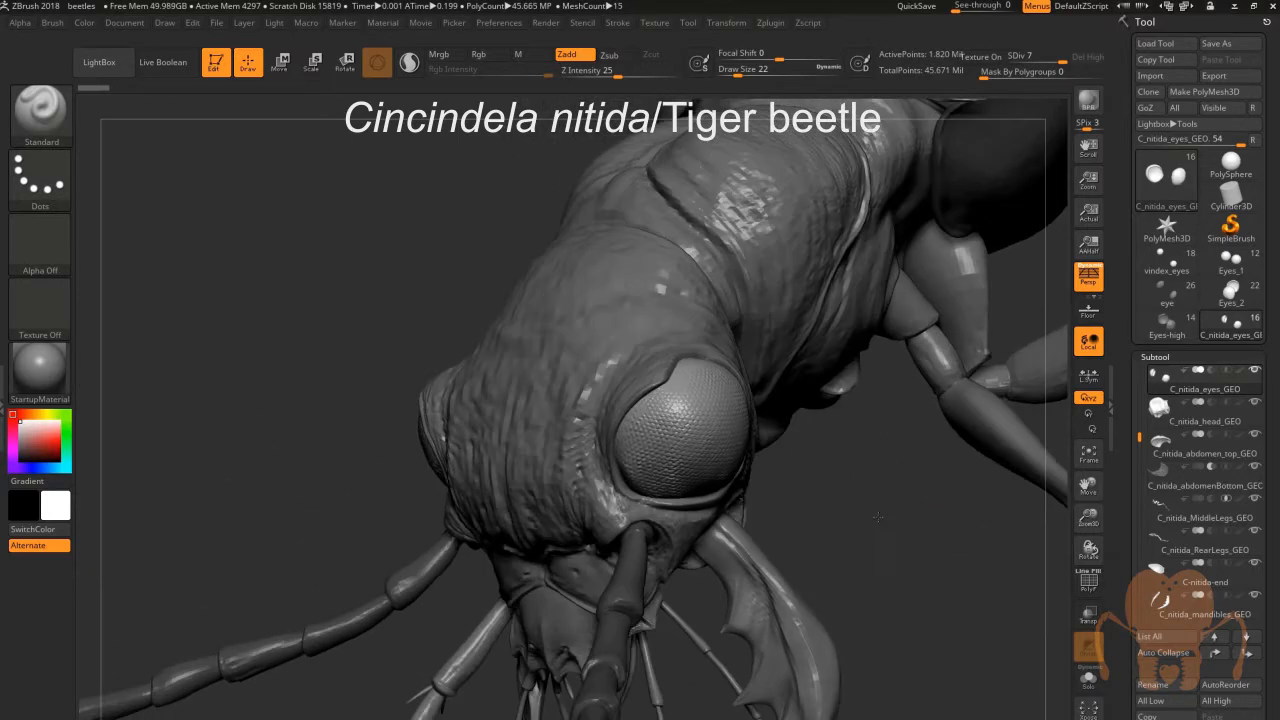
{"action": "left_click_drag", "start_coordinate": [1088, 517], "coordinate": [968, 541]}
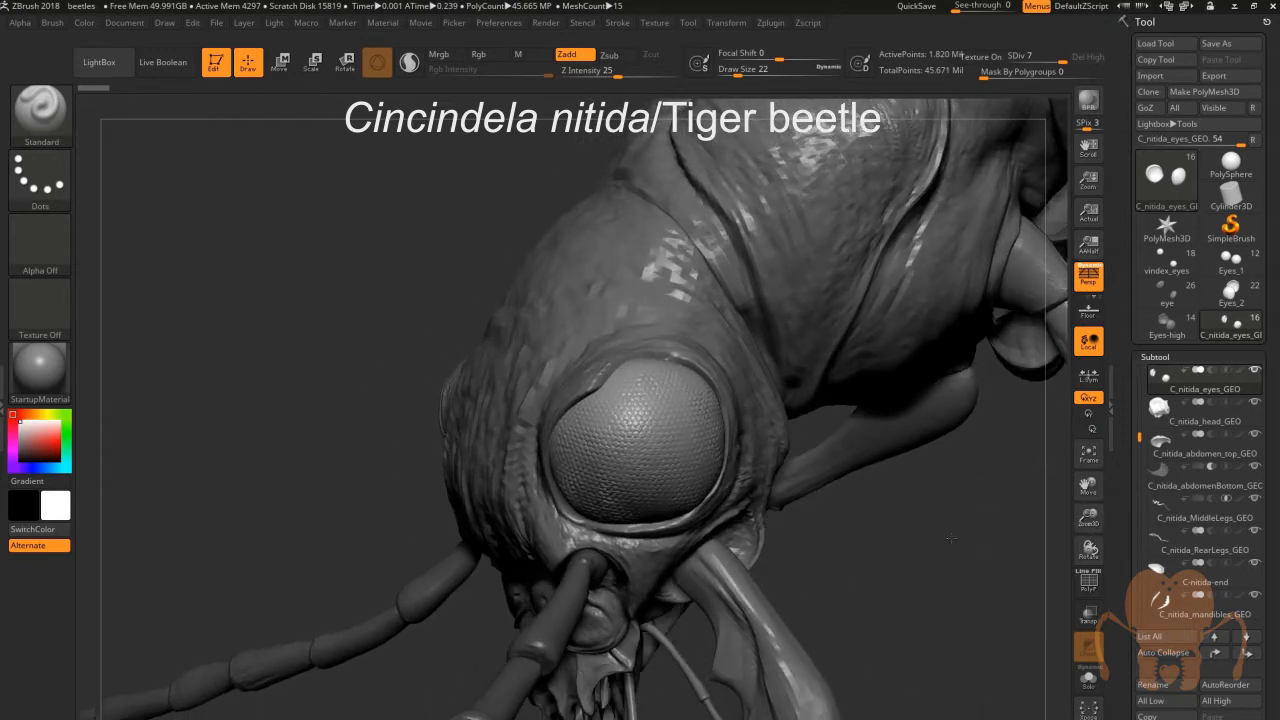
{"action": "mouse_move", "coordinate": [888, 522]}
{"action": "left_mouse_down"}
{"action": "mouse_move", "coordinate": [905, 545]}
{"action": "mouse_move", "coordinate": [888, 410]}
{"action": "mouse_move", "coordinate": [925, 408]}
{"action": "left_mouse_up"}
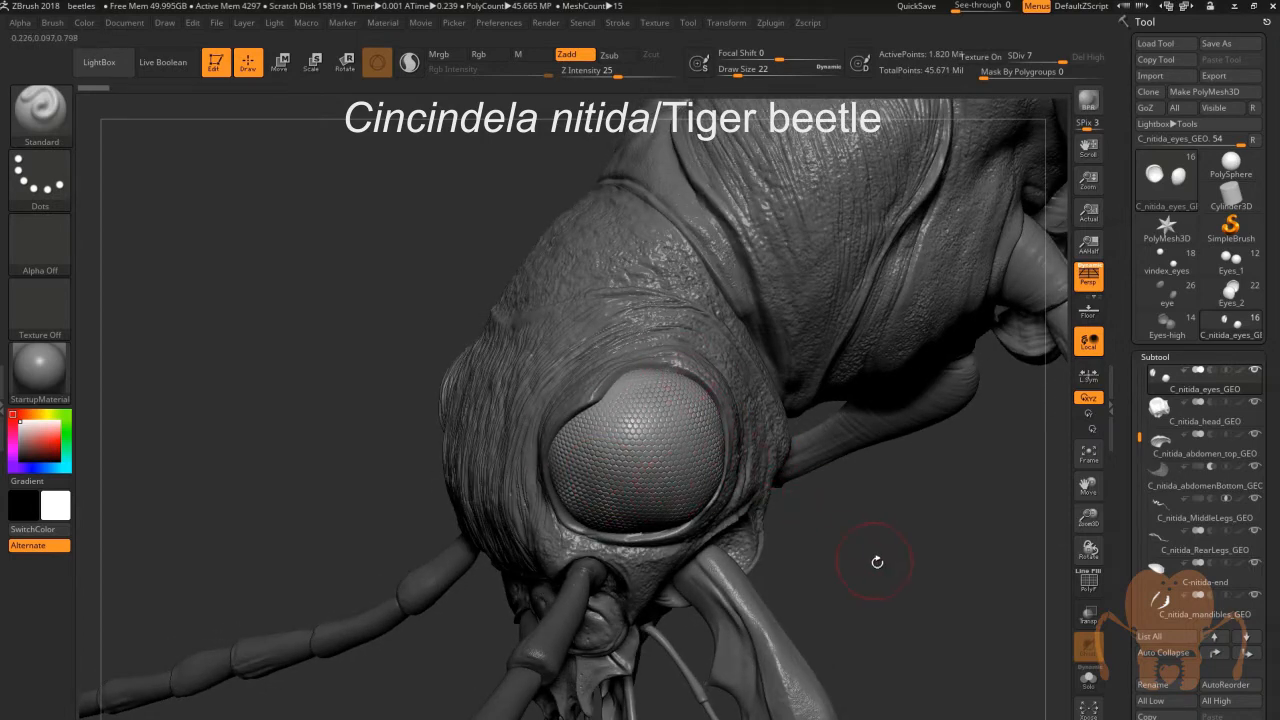
{"action": "left_click_drag", "start_coordinate": [877, 562], "coordinate": [731, 548]}
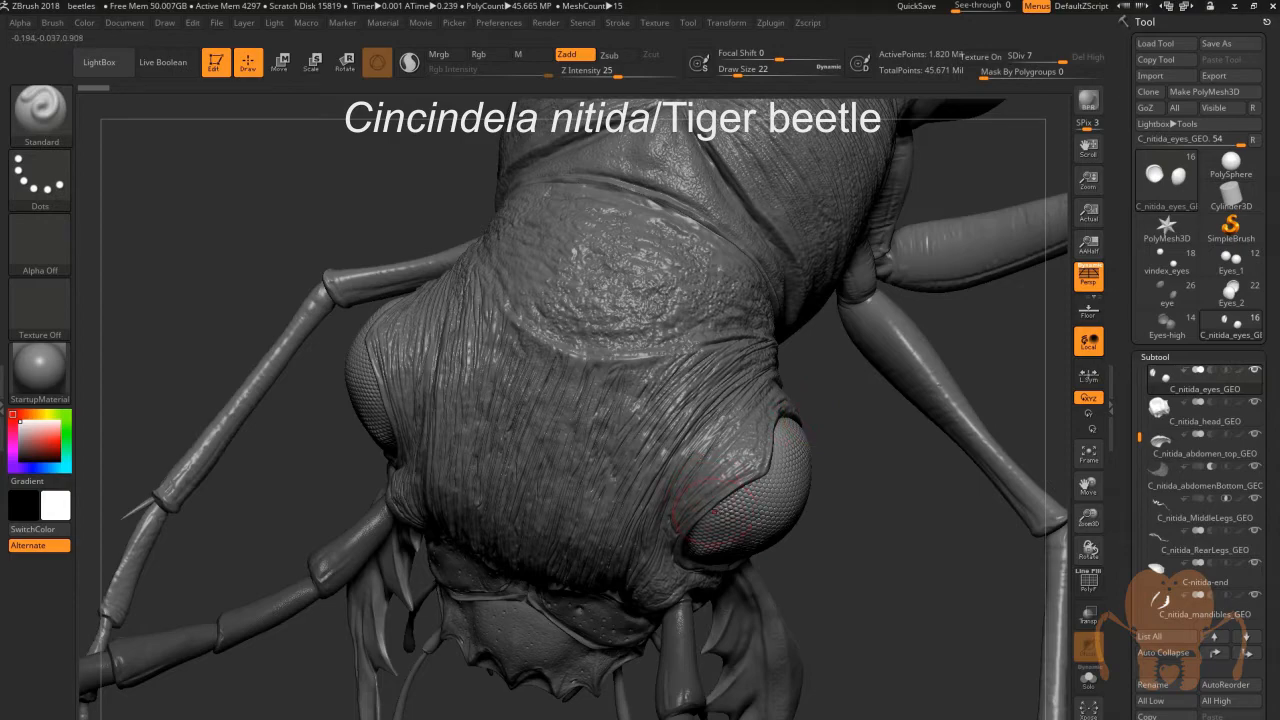
{"action": "left_click_drag", "start_coordinate": [873, 537], "coordinate": [836, 558]}
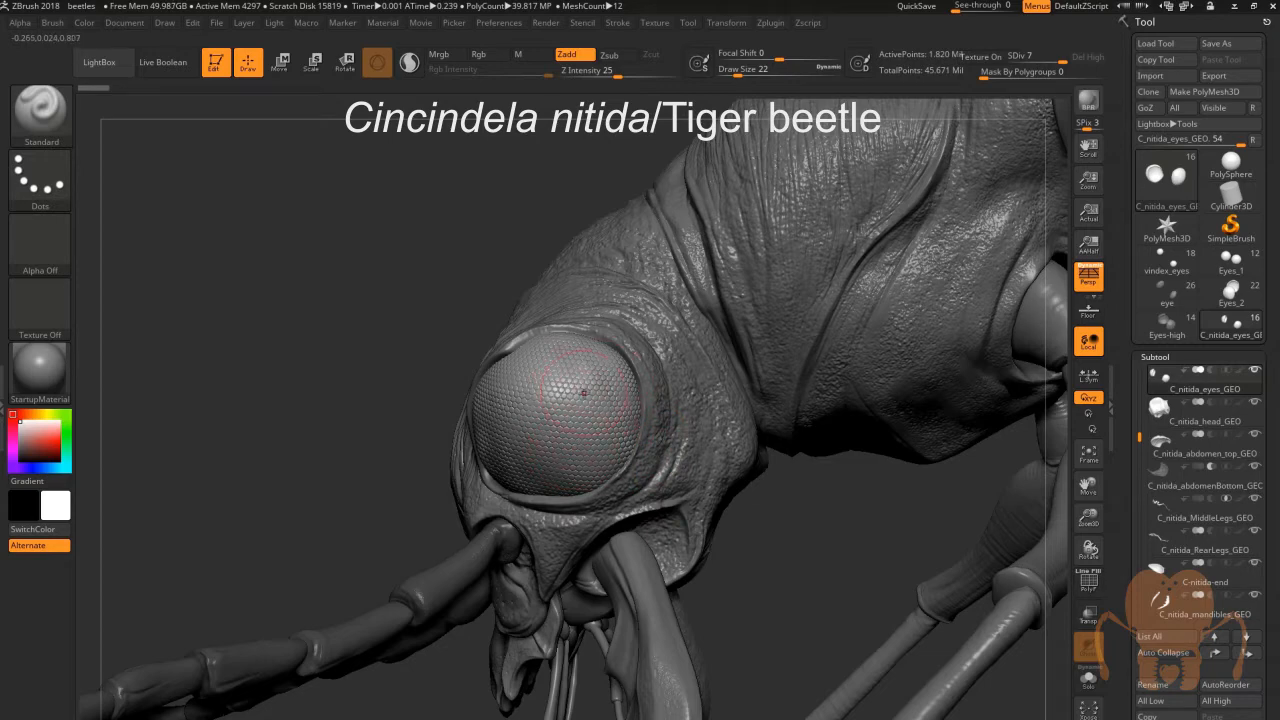
{"action": "left_click_drag", "start_coordinate": [1091, 521], "coordinate": [905, 545]}
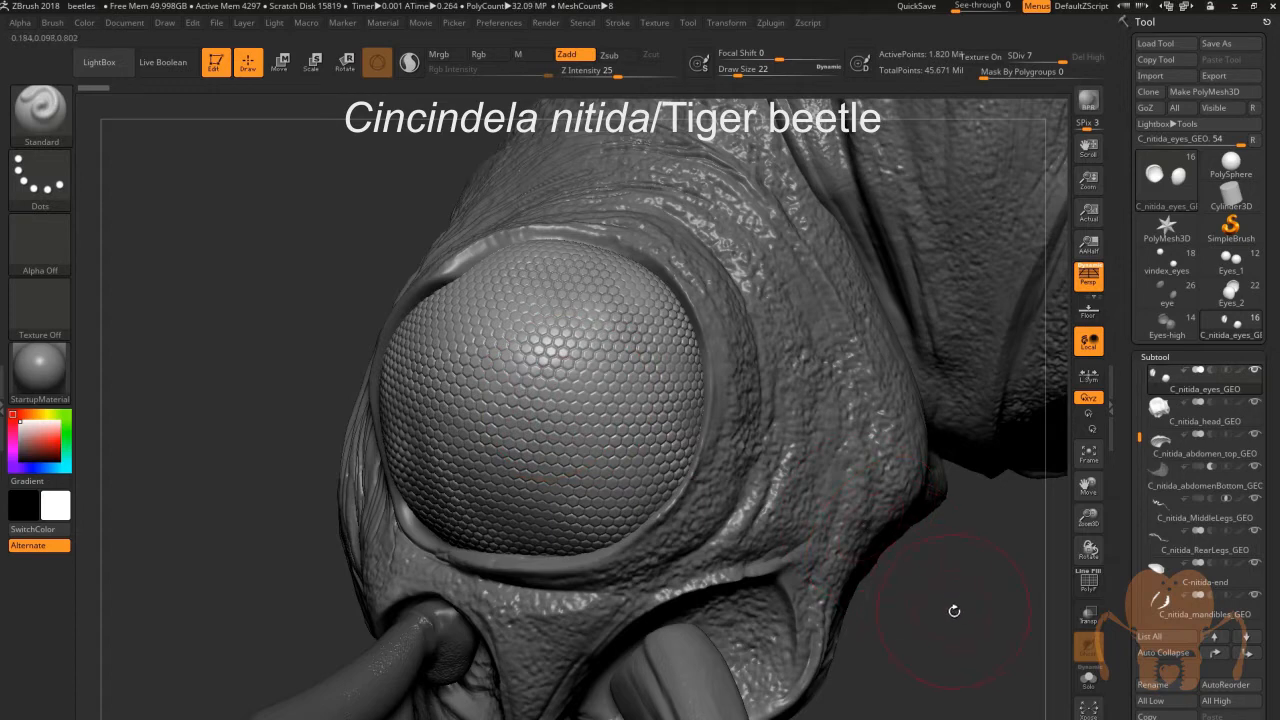
{"action": "left_click_drag", "start_coordinate": [961, 618], "coordinate": [986, 540]}
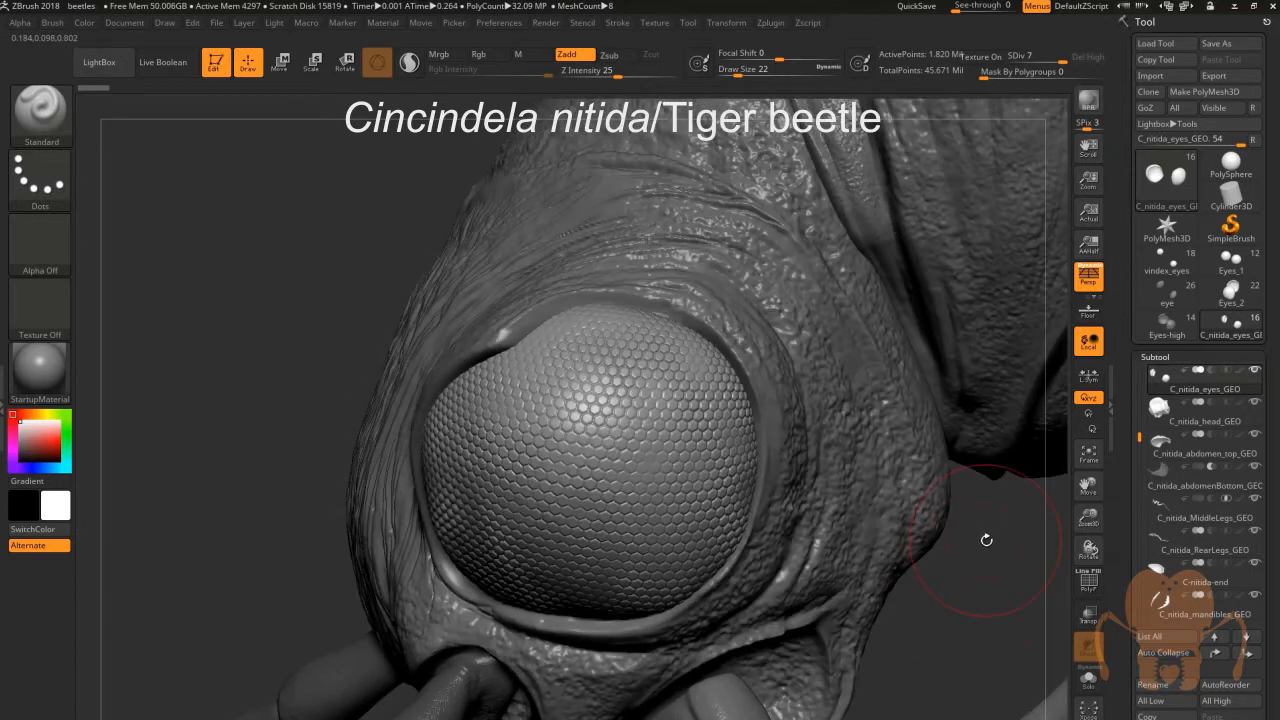
{"action": "left_click_drag", "start_coordinate": [1088, 520], "coordinate": [924, 549]}
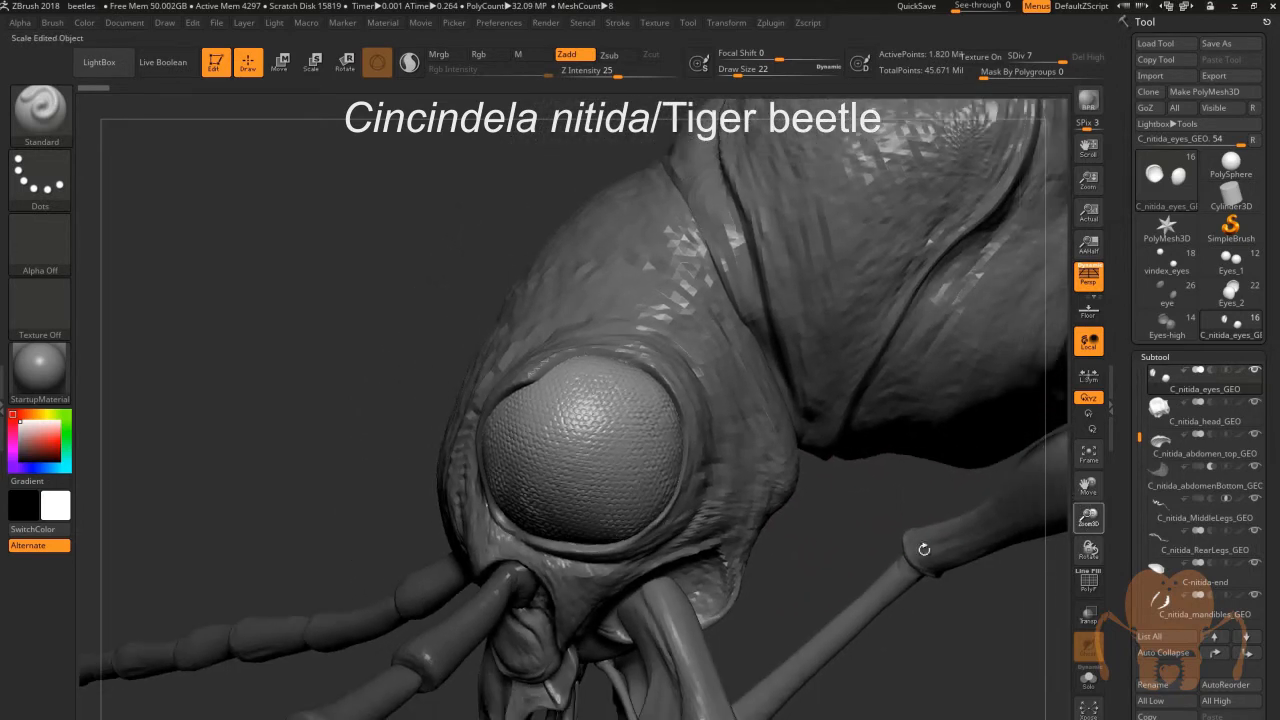
{"action": "left_click_drag", "start_coordinate": [840, 532], "coordinate": [919, 579]}
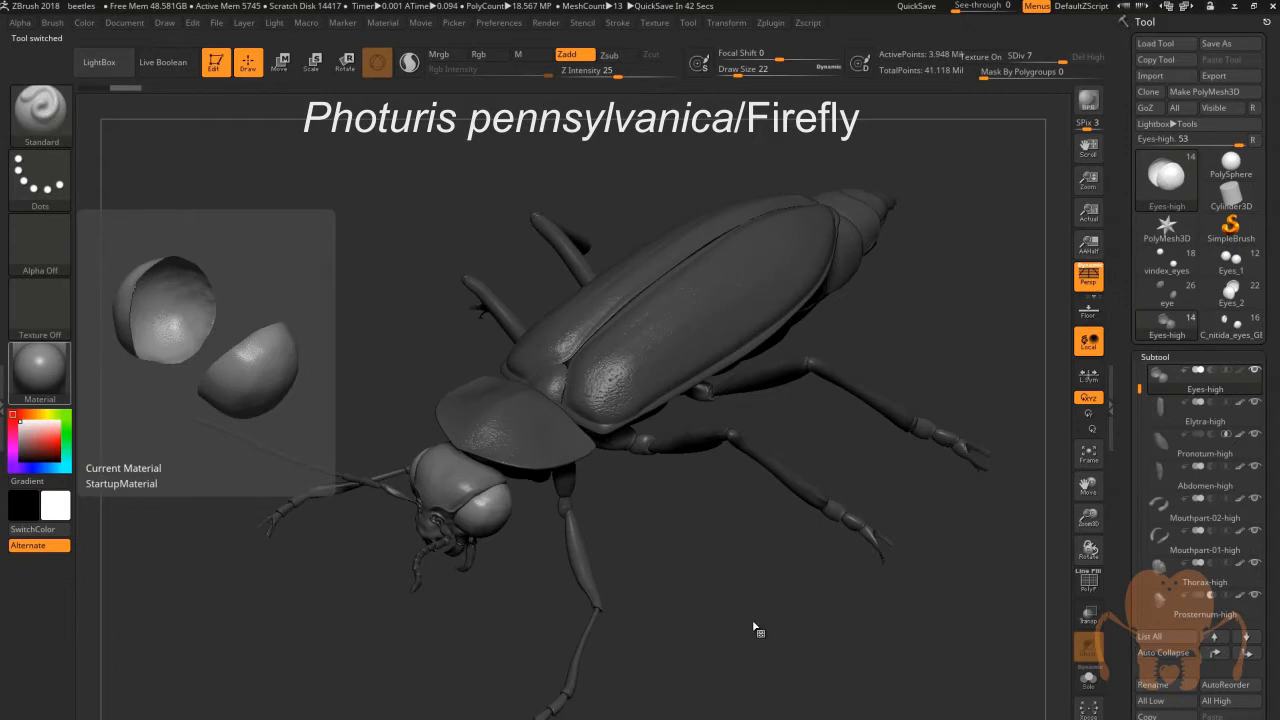
Examine the firefly's large faceted eyes and the surrounding head in close-up, from the side and from above
{"action": "left_click_drag", "start_coordinate": [755, 627], "coordinate": [738, 596]}
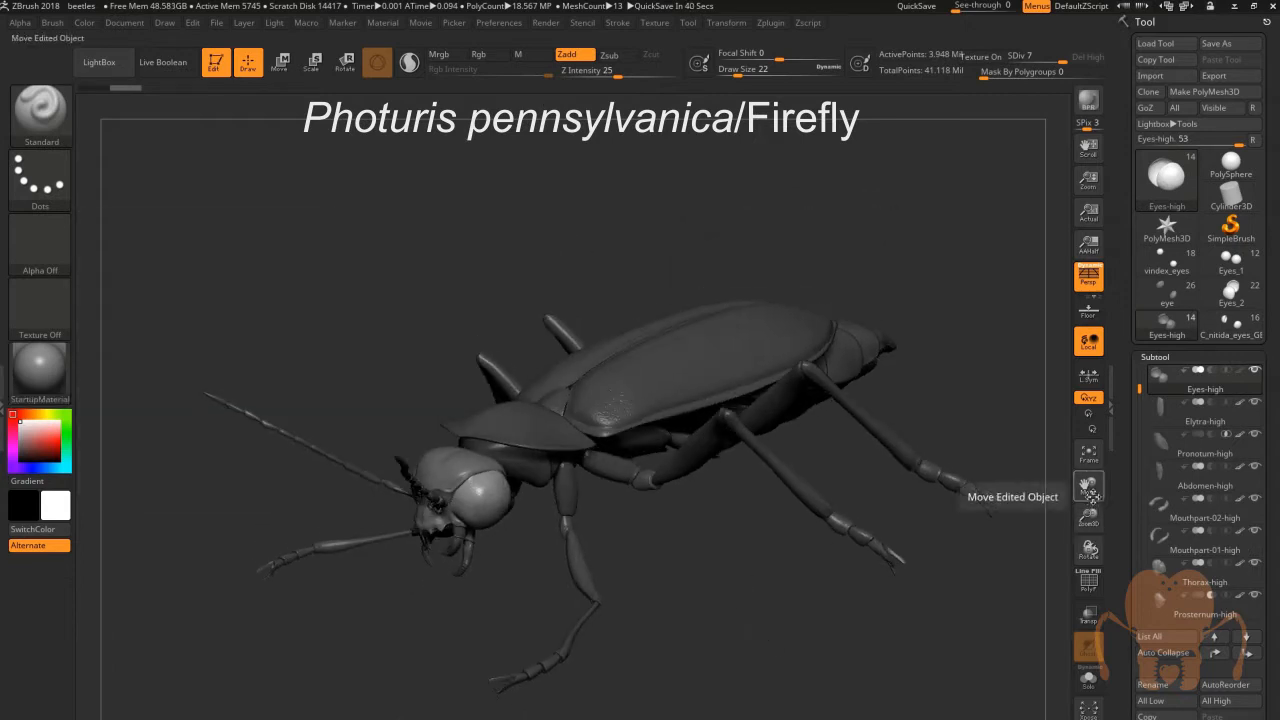
{"action": "left_click_drag", "start_coordinate": [745, 600], "coordinate": [673, 589], "text": "alt"}
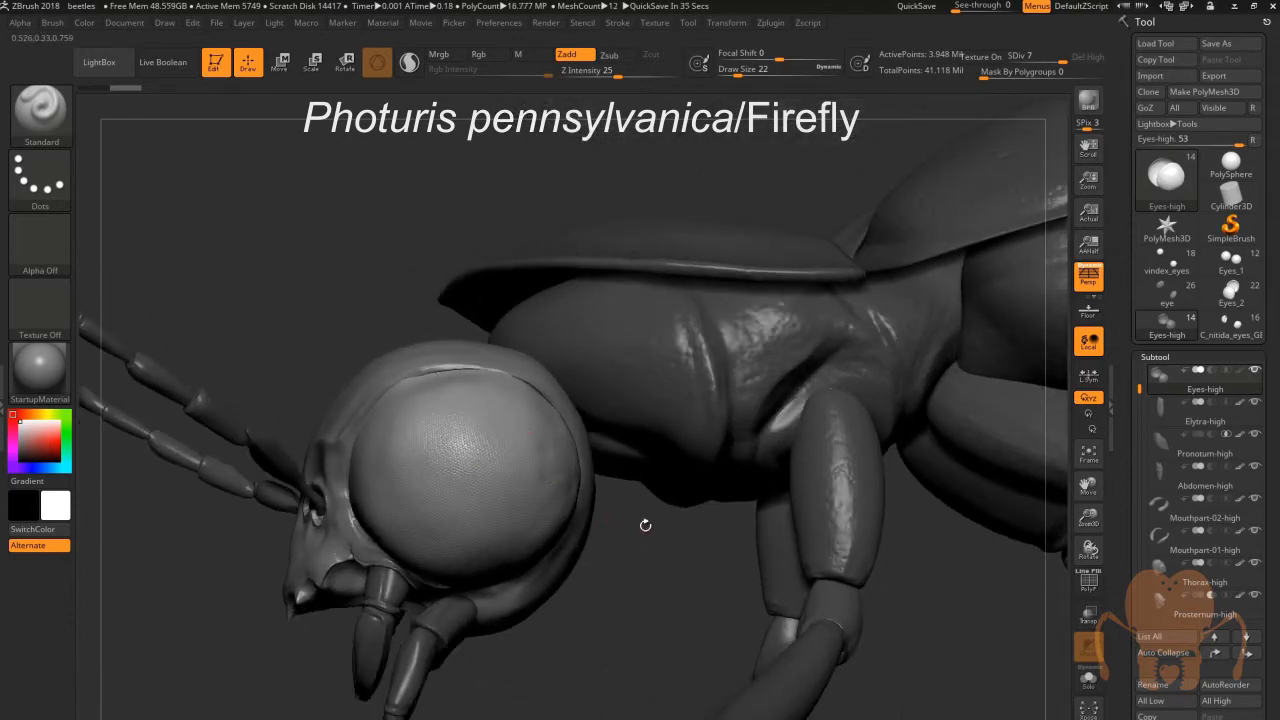
{"action": "left_click_drag", "start_coordinate": [938, 555], "coordinate": [988, 556]}
{"action": "left_click_drag", "start_coordinate": [1082, 522], "coordinate": [1025, 549]}
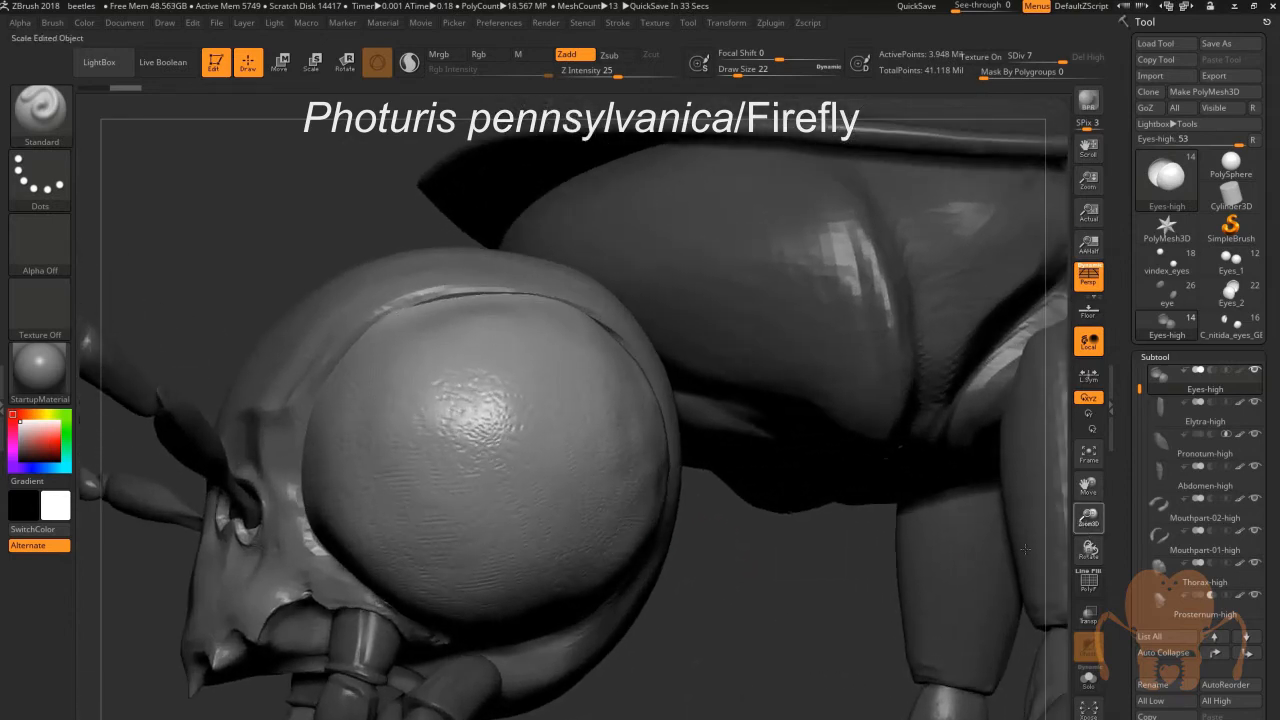
{"action": "left_click_drag", "start_coordinate": [725, 604], "coordinate": [521, 598]}
{"action": "left_click_drag", "start_coordinate": [799, 577], "coordinate": [718, 494]}
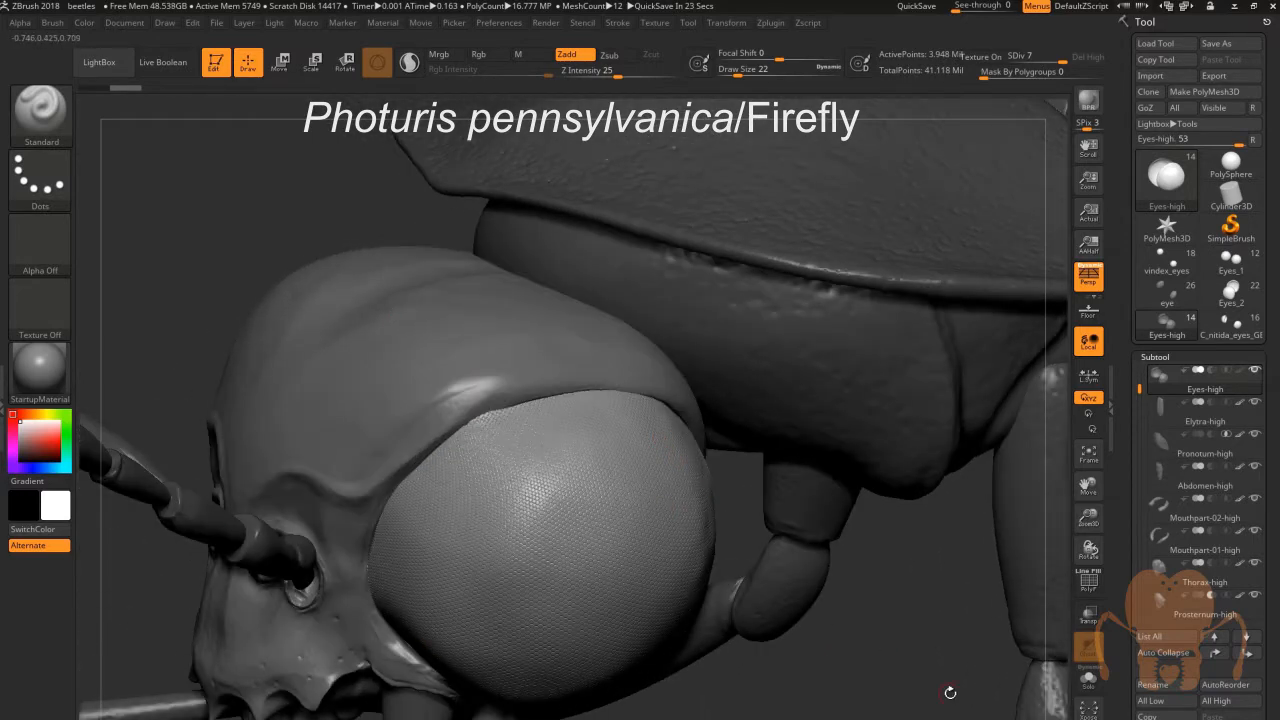
{"action": "left_click_drag", "start_coordinate": [950, 692], "coordinate": [841, 641]}
{"action": "left_click_drag", "start_coordinate": [751, 647], "coordinate": [736, 644]}
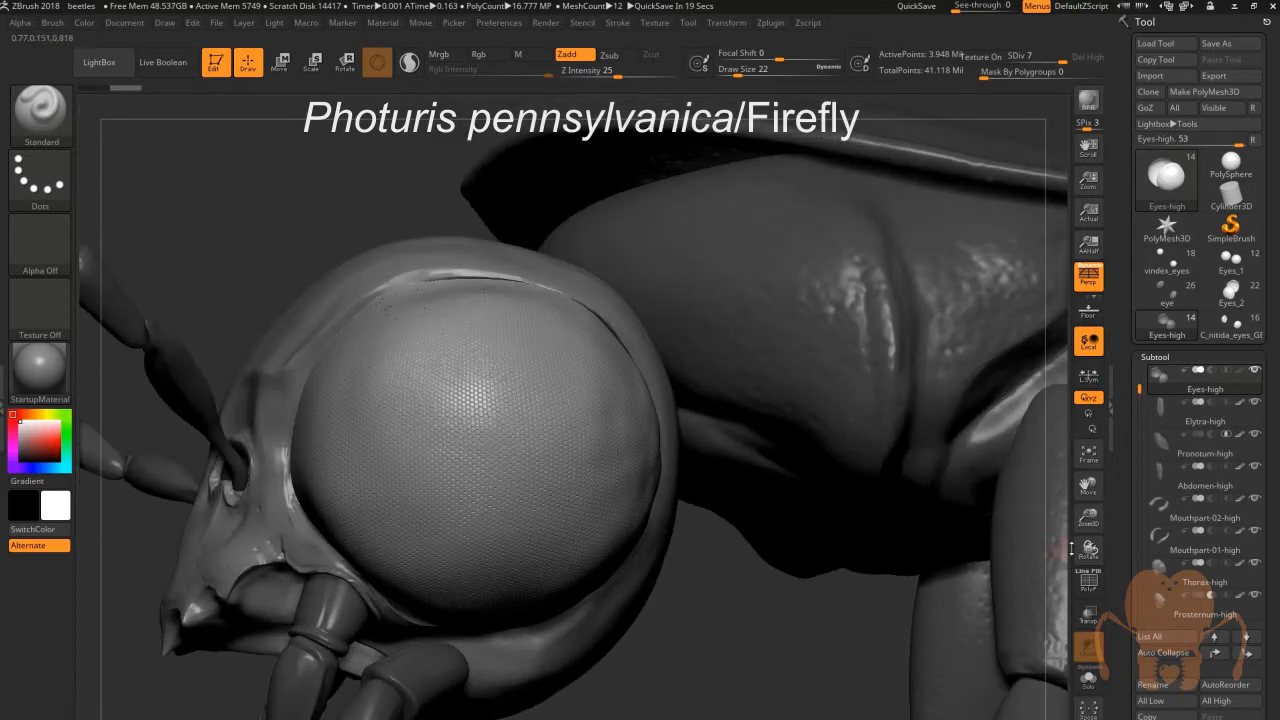
Compare the size of the firefly's eyes with its whole head and body, from the side and the front
{"action": "left_click_drag", "start_coordinate": [1096, 525], "coordinate": [1042, 460]}
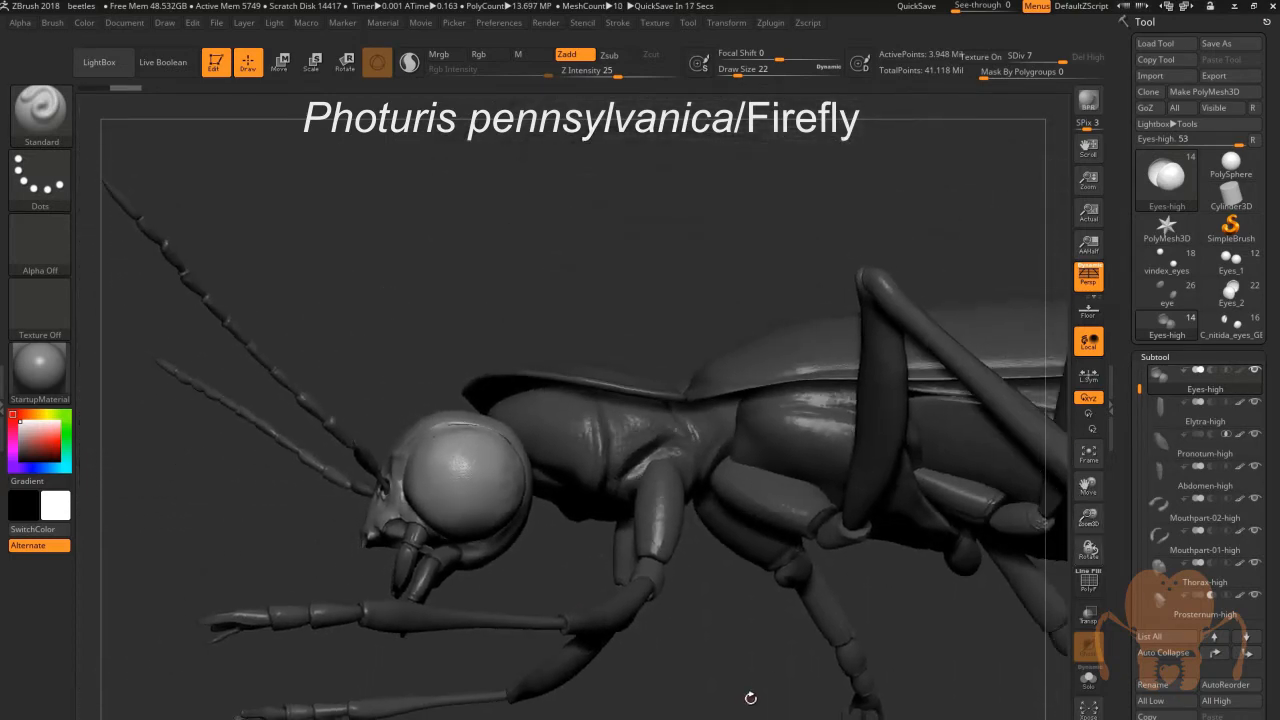
{"action": "left_click_drag", "start_coordinate": [750, 697], "coordinate": [797, 719]}
{"action": "left_click_drag", "start_coordinate": [1088, 489], "coordinate": [1044, 400]}
{"action": "left_click_drag", "start_coordinate": [867, 538], "coordinate": [842, 561]}
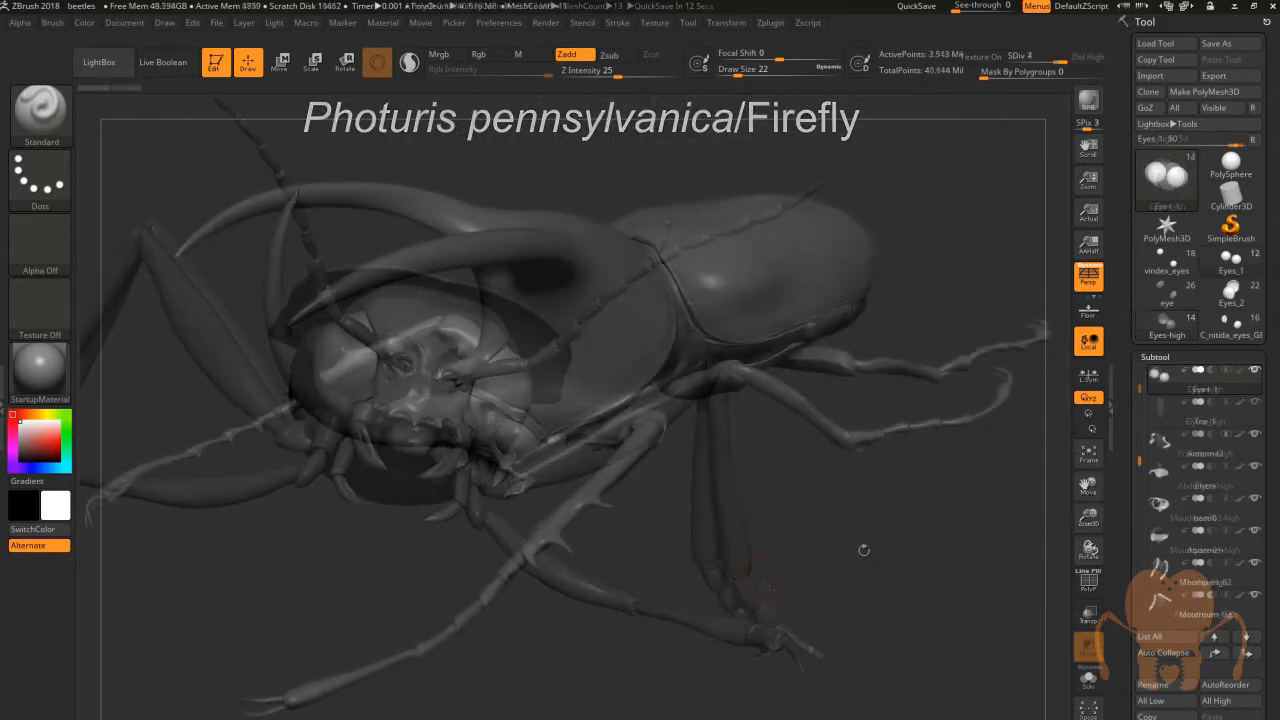
Examine the rhinoceros beetle's smooth eyeball and the projection overlapping it, from the side and the front
{"action": "left_click_drag", "start_coordinate": [863, 549], "coordinate": [975, 558]}
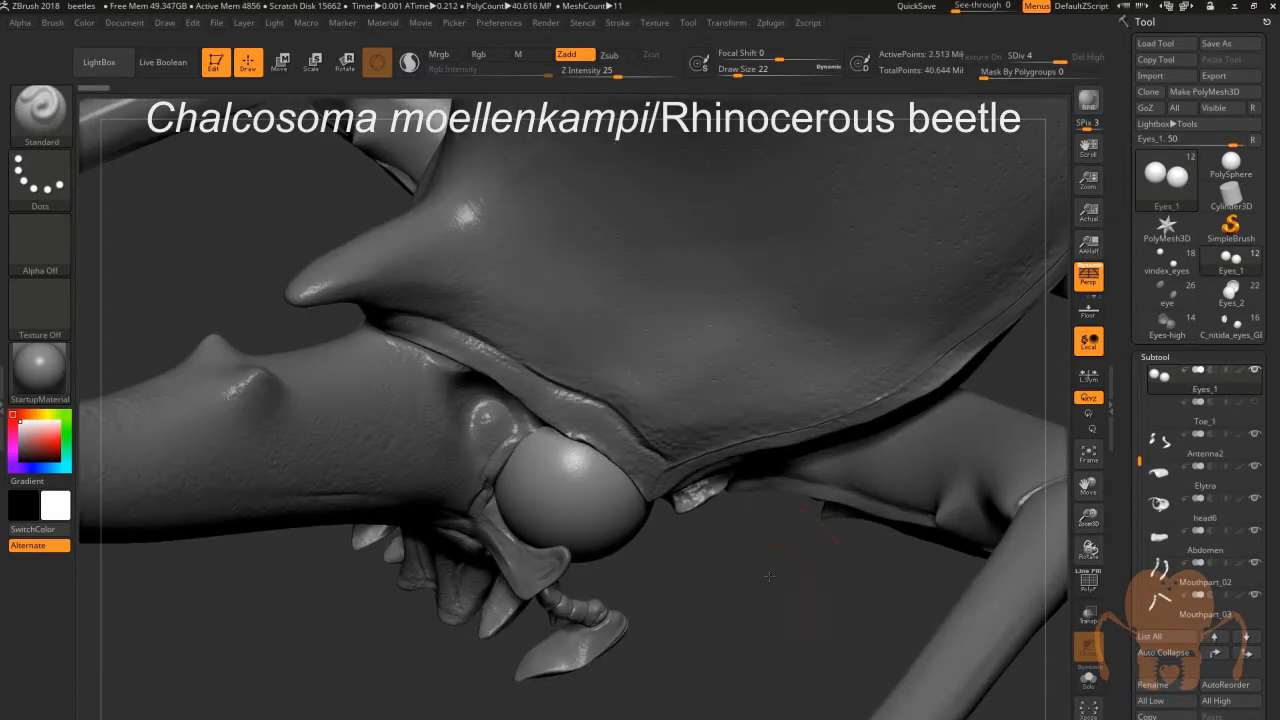
{"action": "left_click_drag", "start_coordinate": [769, 576], "coordinate": [525, 473]}
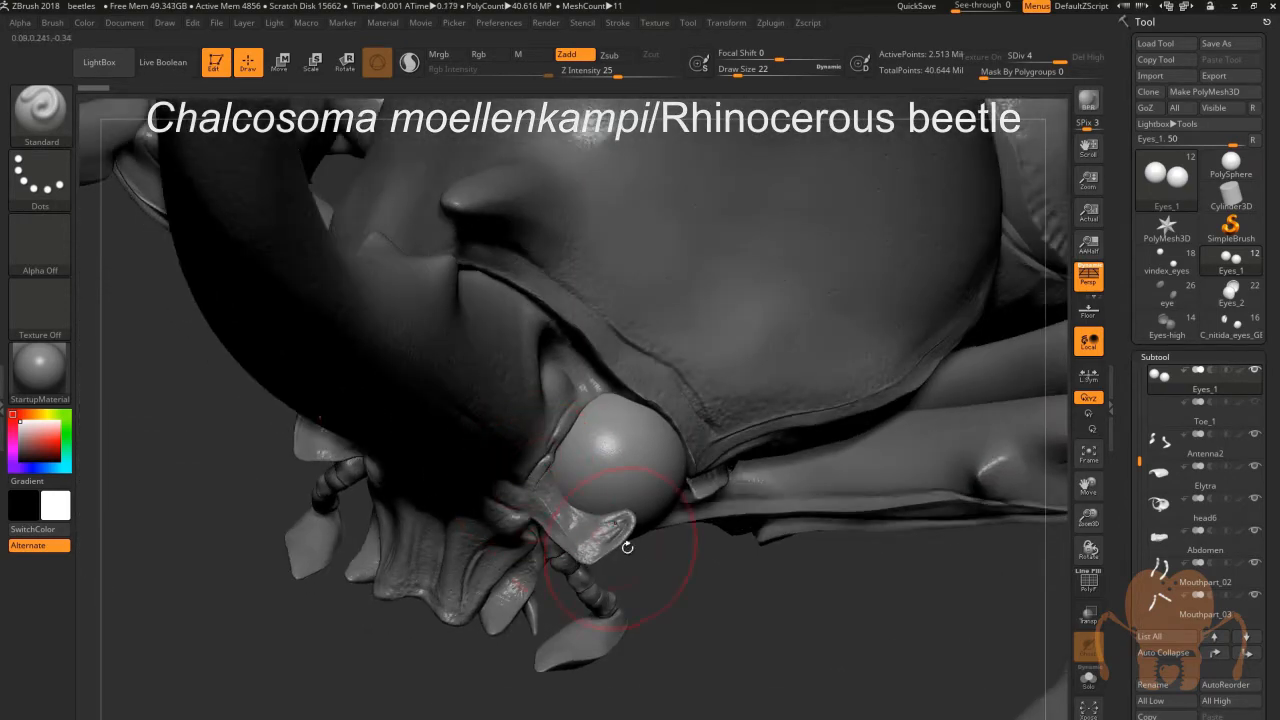
{"action": "left_click_drag", "start_coordinate": [627, 547], "coordinate": [690, 625]}
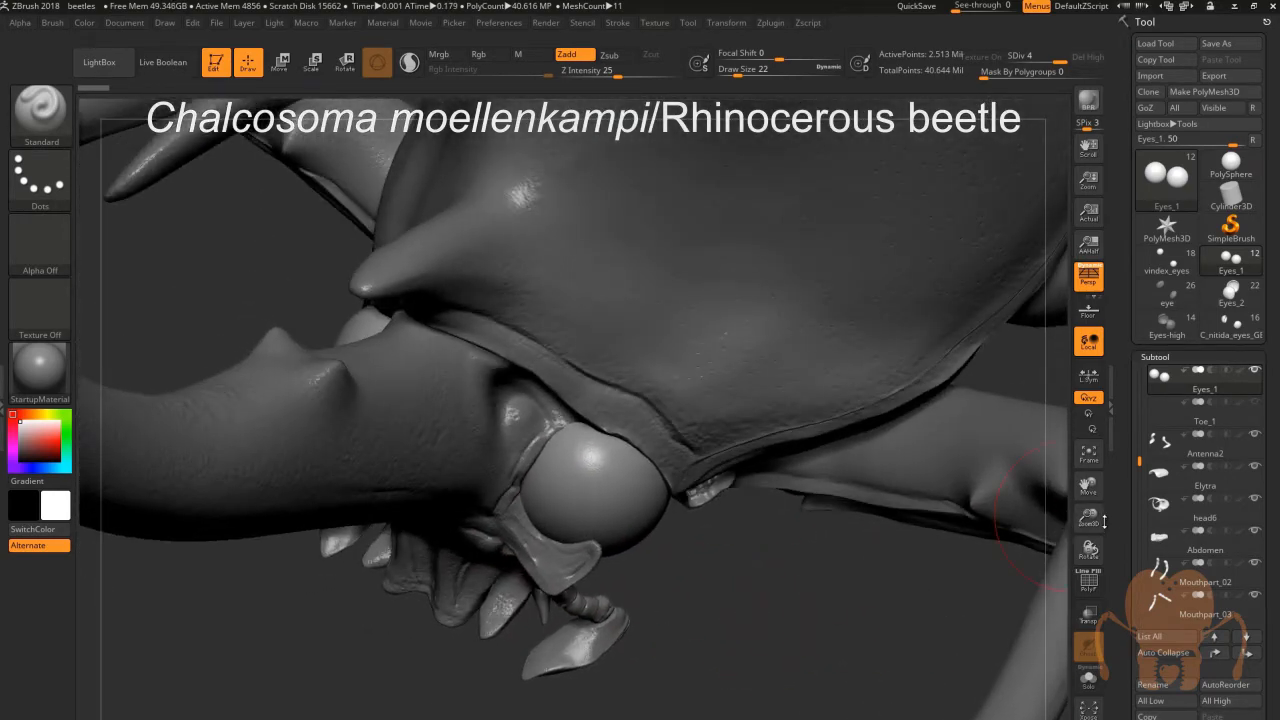
{"action": "left_click_drag", "start_coordinate": [1097, 525], "coordinate": [1097, 605]}
{"action": "left_click_drag", "start_coordinate": [851, 666], "coordinate": [805, 610]}
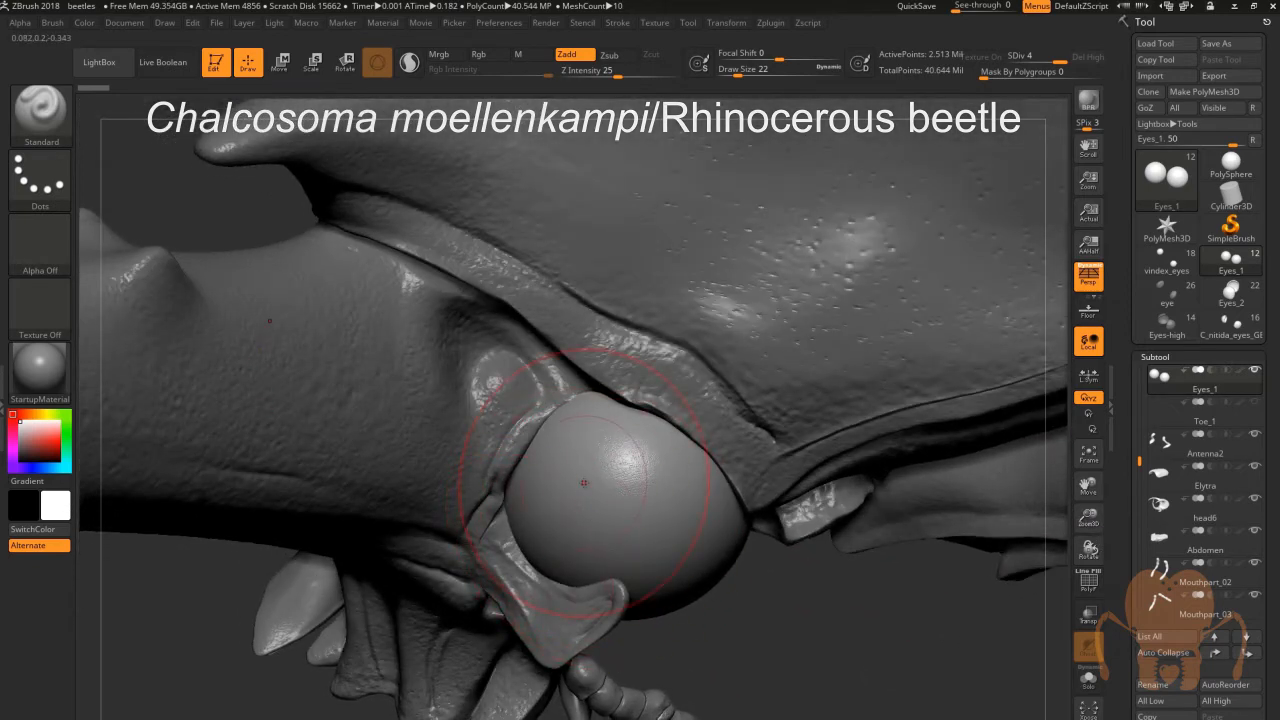
Inspect how the rhinoceros beetle's eye sits in its socket from the underside, and compare it with the whole head
{"action": "left_click_drag", "start_coordinate": [773, 640], "coordinate": [577, 390]}
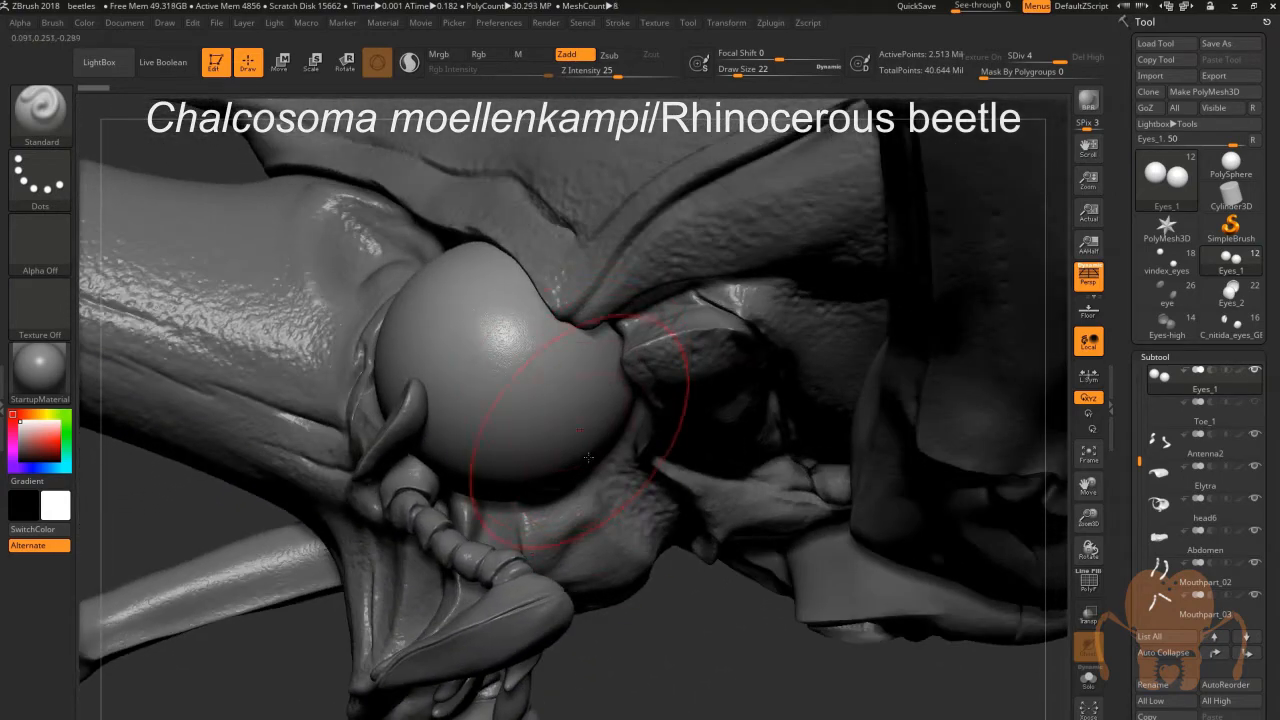
{"action": "left_click_drag", "start_coordinate": [637, 668], "coordinate": [623, 420]}
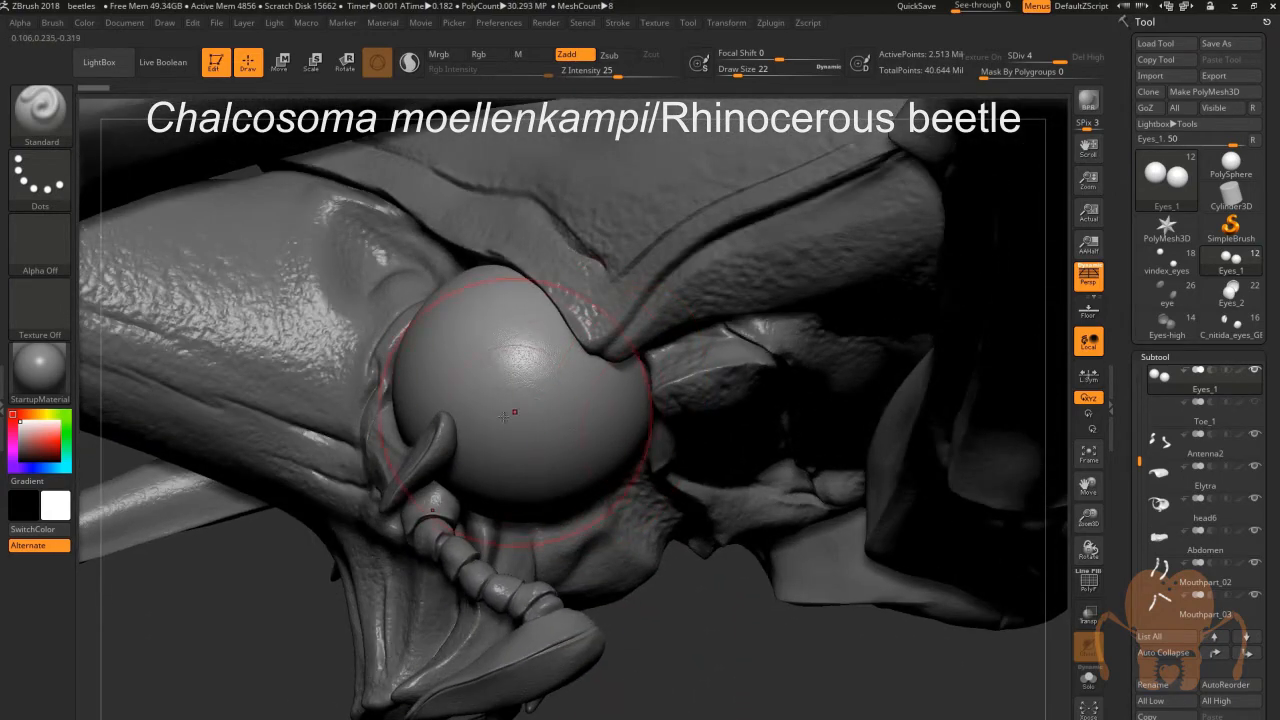
{"action": "left_click_drag", "start_coordinate": [579, 534], "coordinate": [606, 418]}
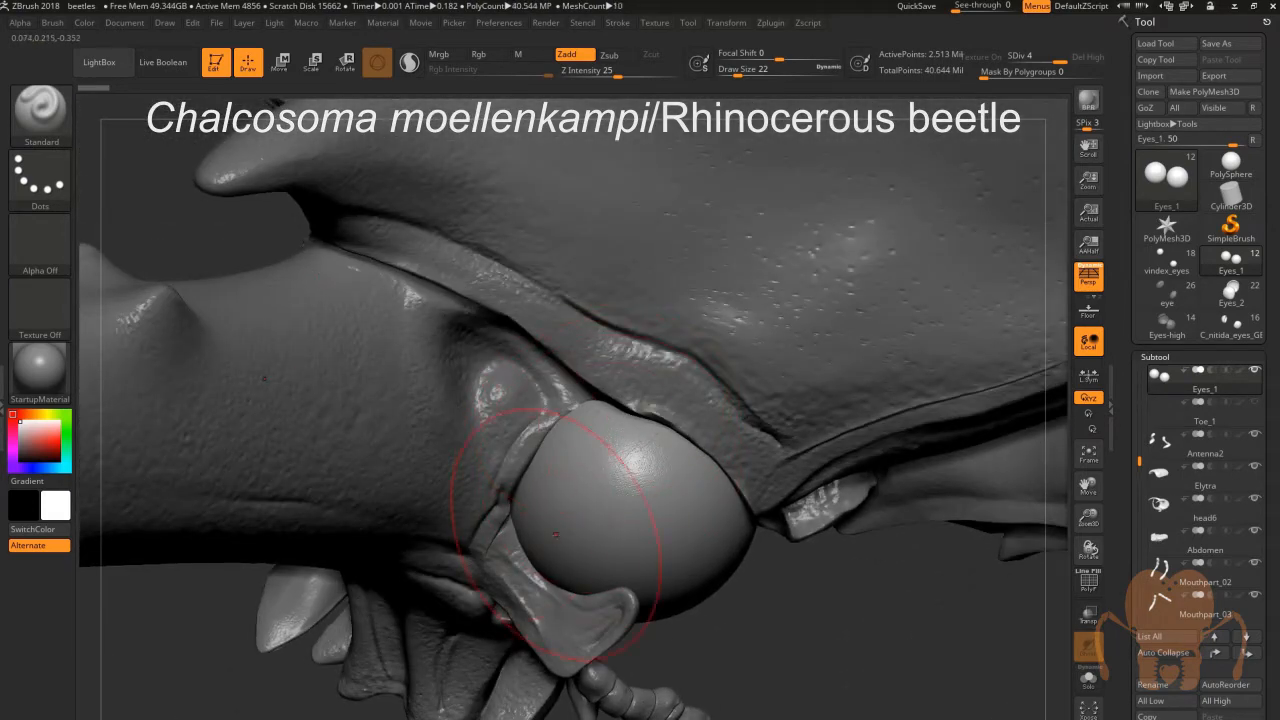
{"action": "left_click_drag", "start_coordinate": [810, 650], "coordinate": [617, 484]}
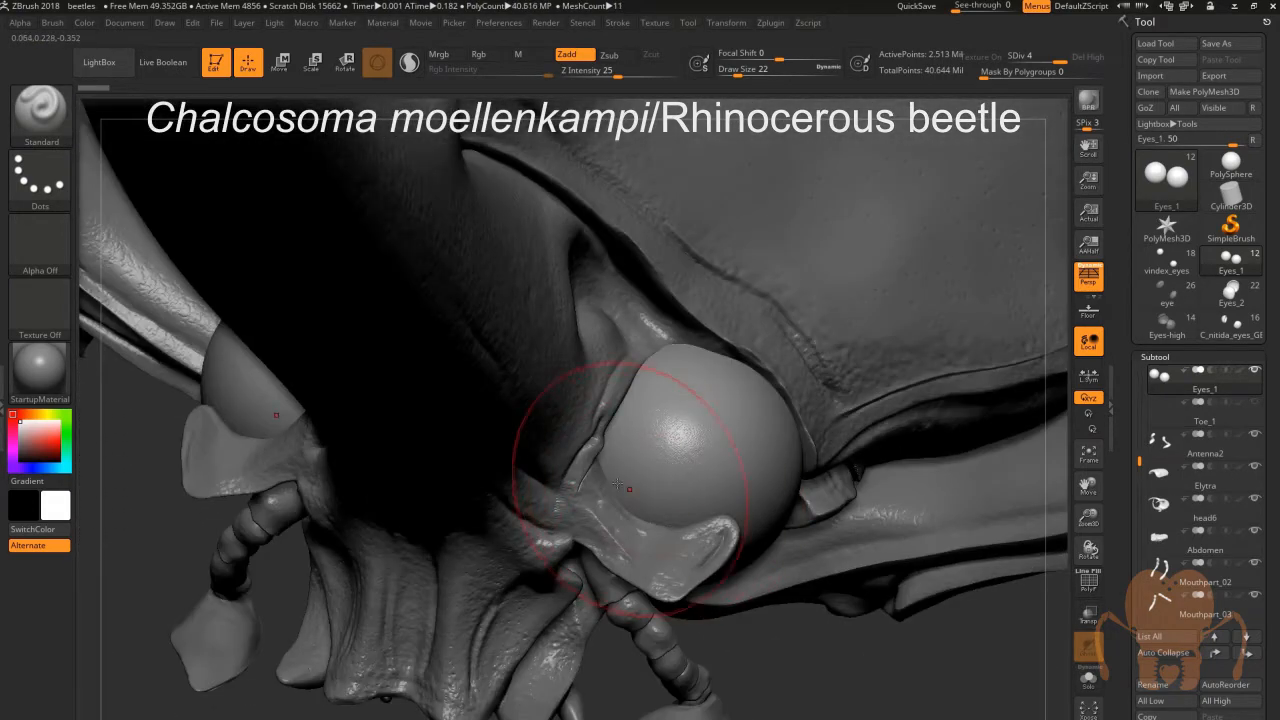
{"action": "left_click_drag", "start_coordinate": [811, 683], "coordinate": [926, 534], "text": "alt"}
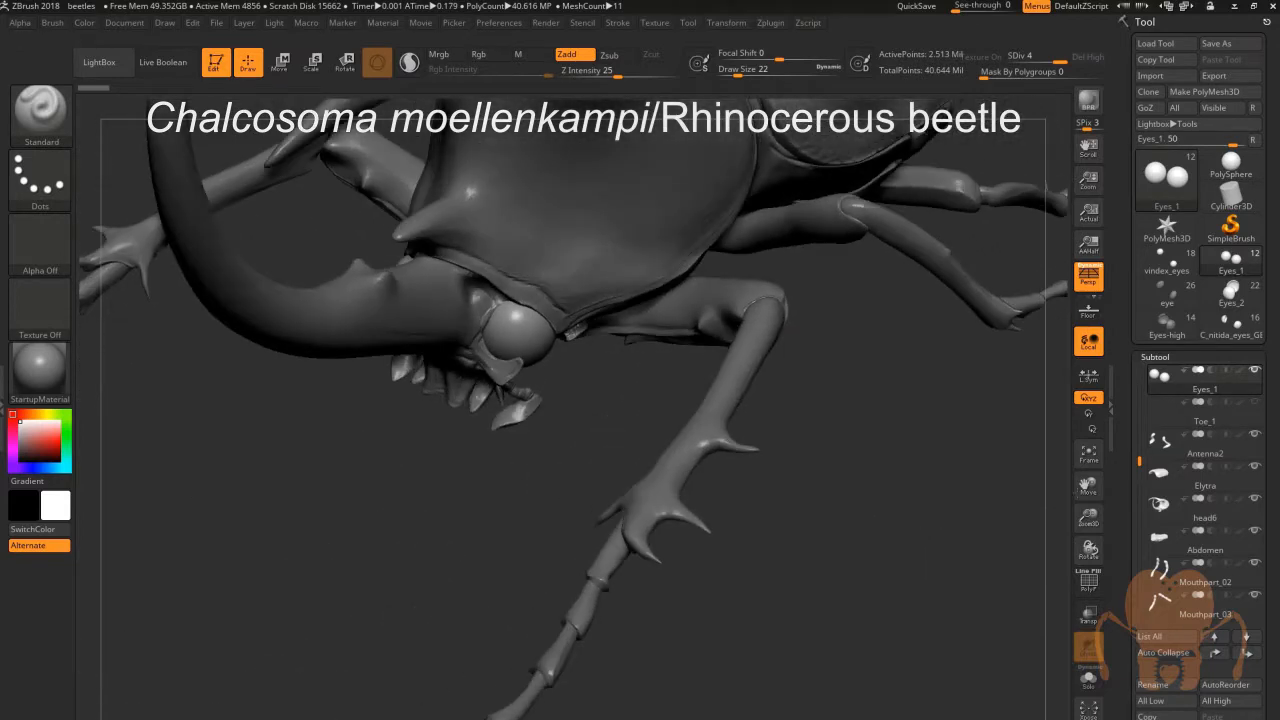
{"action": "left_click_drag", "start_coordinate": [1088, 484], "coordinate": [933, 580]}
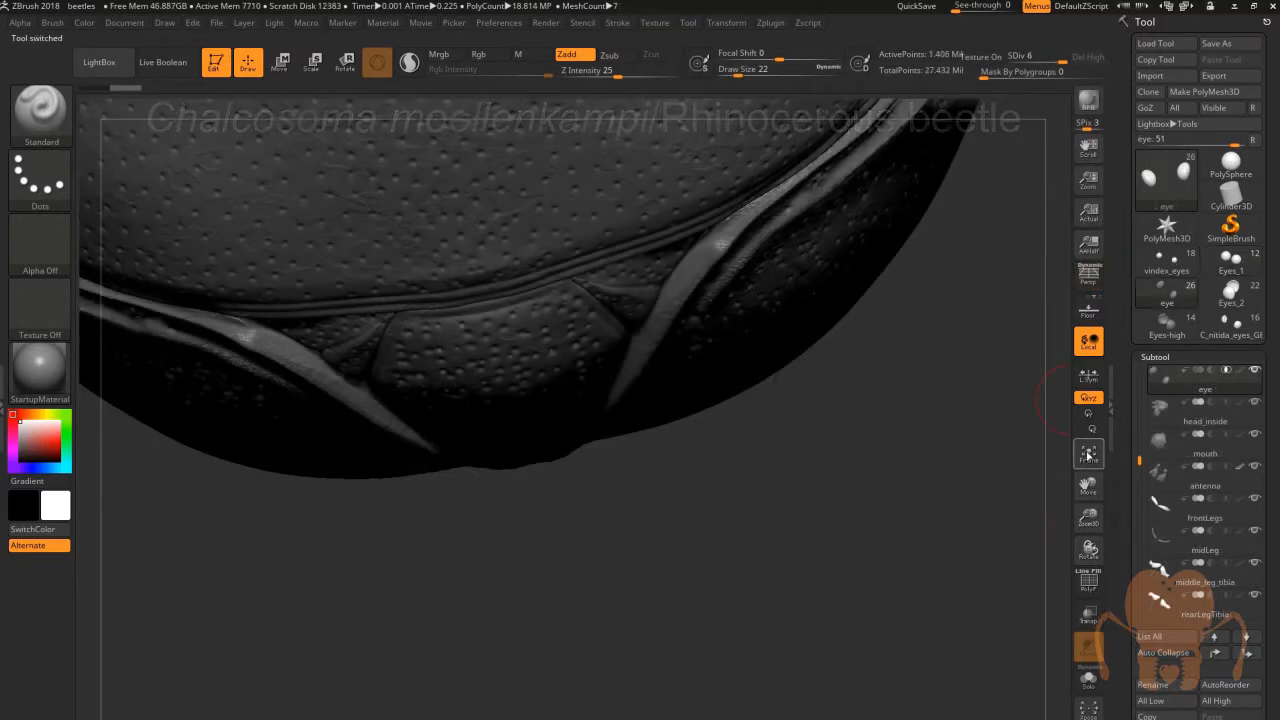
Fit the shining ball scarab in the view and examine its narrow faceted eyes on the rolled-up body
{"action": "left_click", "coordinate": [1088, 455]}
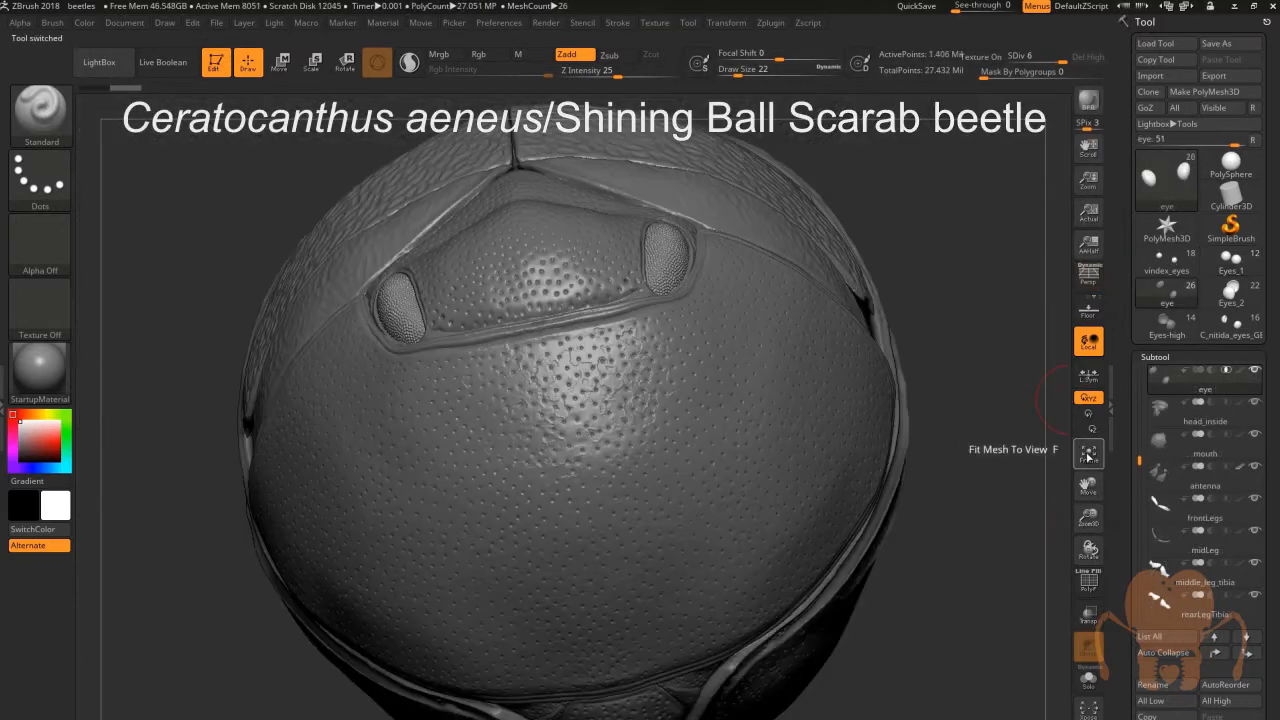
{"action": "left_click_drag", "start_coordinate": [1008, 392], "coordinate": [1050, 304]}
{"action": "left_click_drag", "start_coordinate": [1088, 520], "coordinate": [1208, 487]}
{"action": "mouse_move", "coordinate": [922, 437]}
{"action": "left_mouse_down"}
{"action": "mouse_move", "coordinate": [951, 431]}
{"action": "mouse_move", "coordinate": [910, 422]}
{"action": "left_mouse_up"}
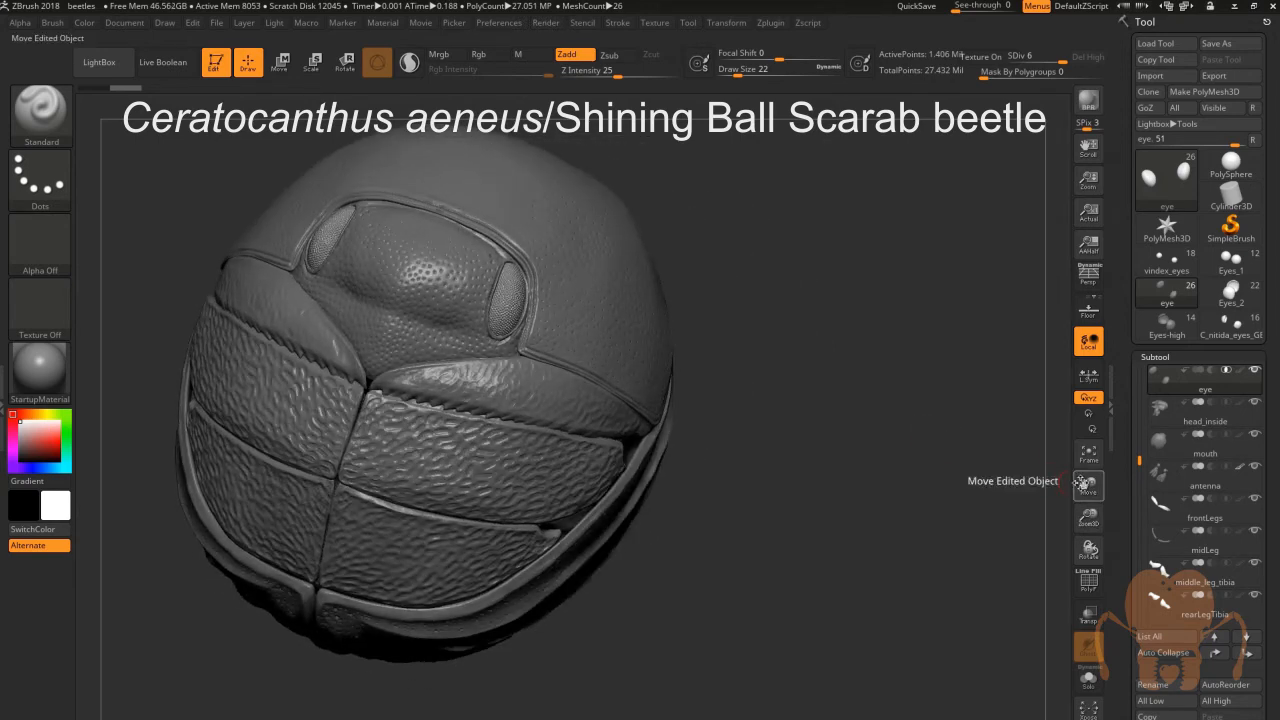
{"action": "left_click_drag", "start_coordinate": [1082, 483], "coordinate": [1129, 491]}
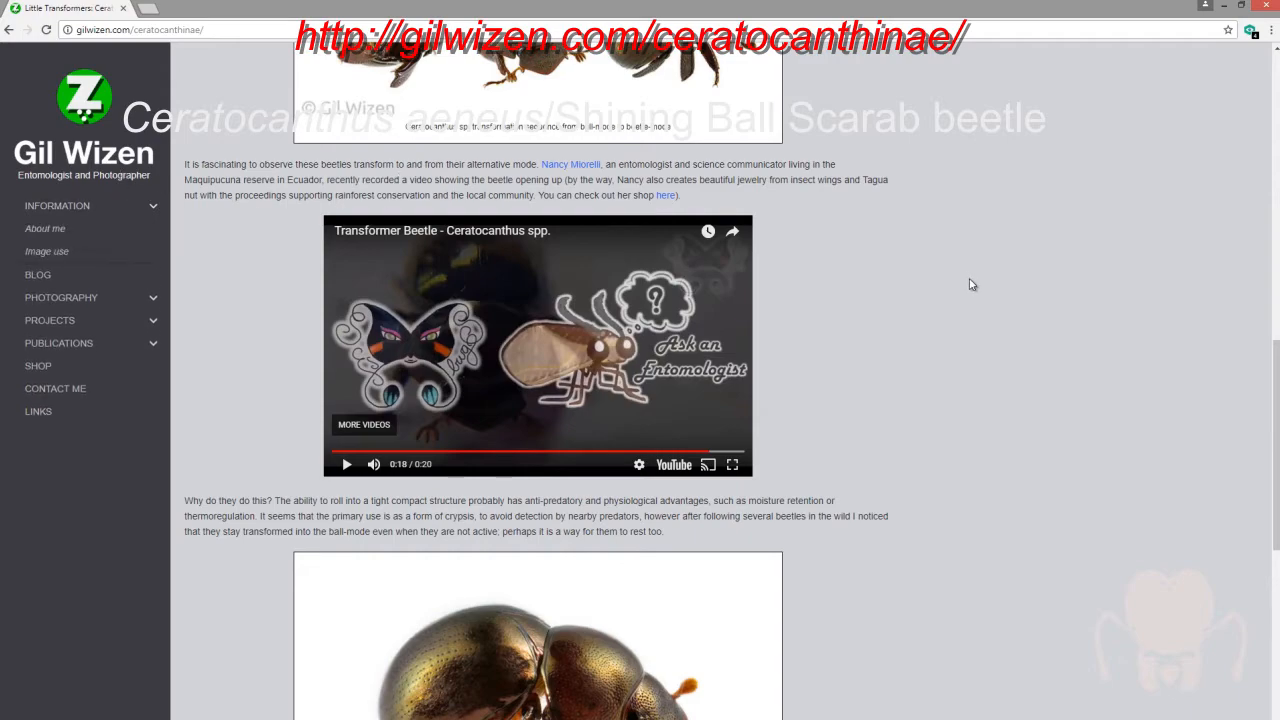
Review the Ceratocanthinae article in the browser, studying the ball-mode photo and the ball-to-beetle transformation sequence
{"action": "scroll", "coordinate": [969, 285], "scroll_direction": "down", "scroll_amount": 1}
{"action": "scroll", "coordinate": [967, 285], "scroll_direction": "up", "scroll_amount": 9}
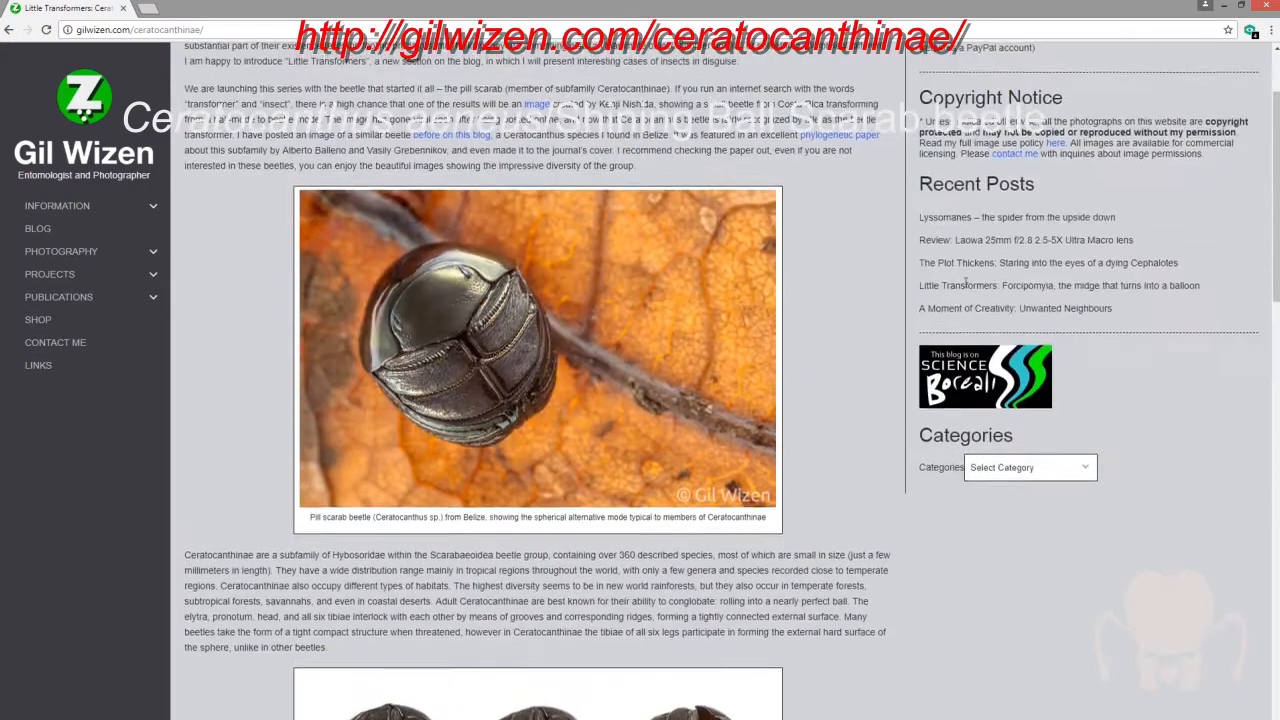
{"action": "scroll", "coordinate": [965, 285], "scroll_direction": "up", "scroll_amount": 2}
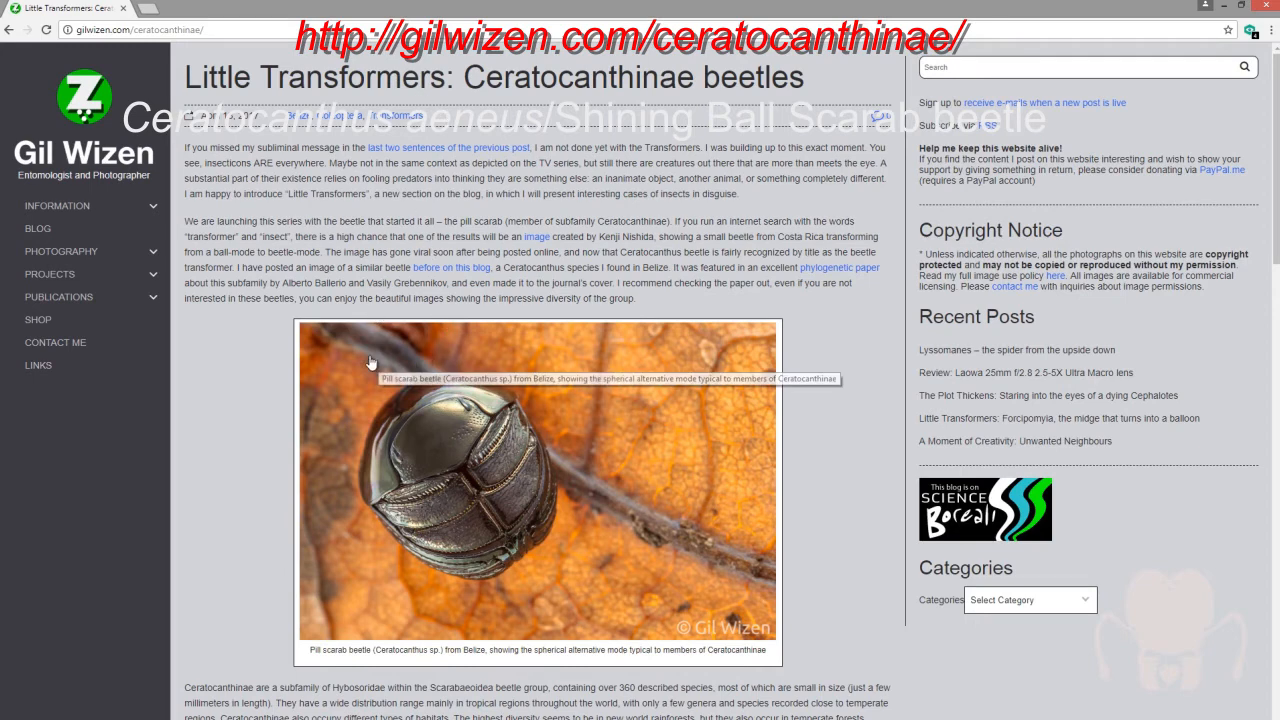
{"action": "scroll", "coordinate": [393, 362], "scroll_direction": "down", "scroll_amount": 7}
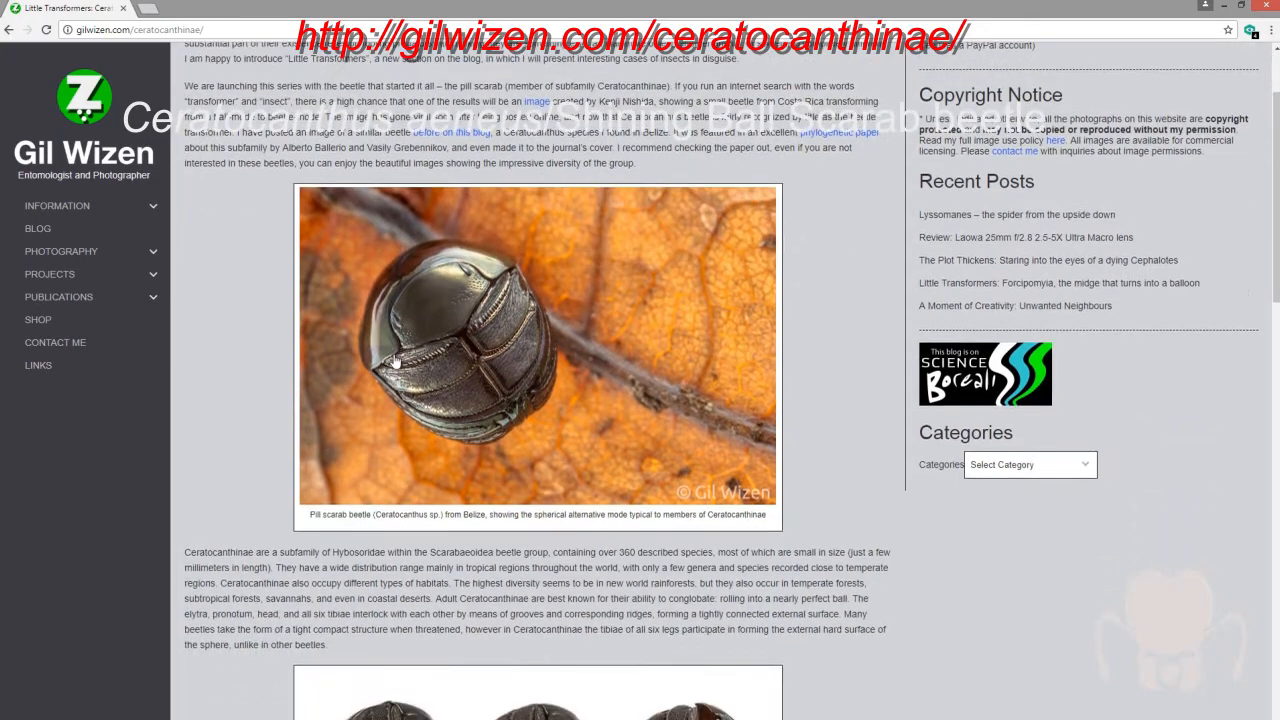
{"action": "scroll", "coordinate": [398, 357], "scroll_direction": "down", "scroll_amount": 3}
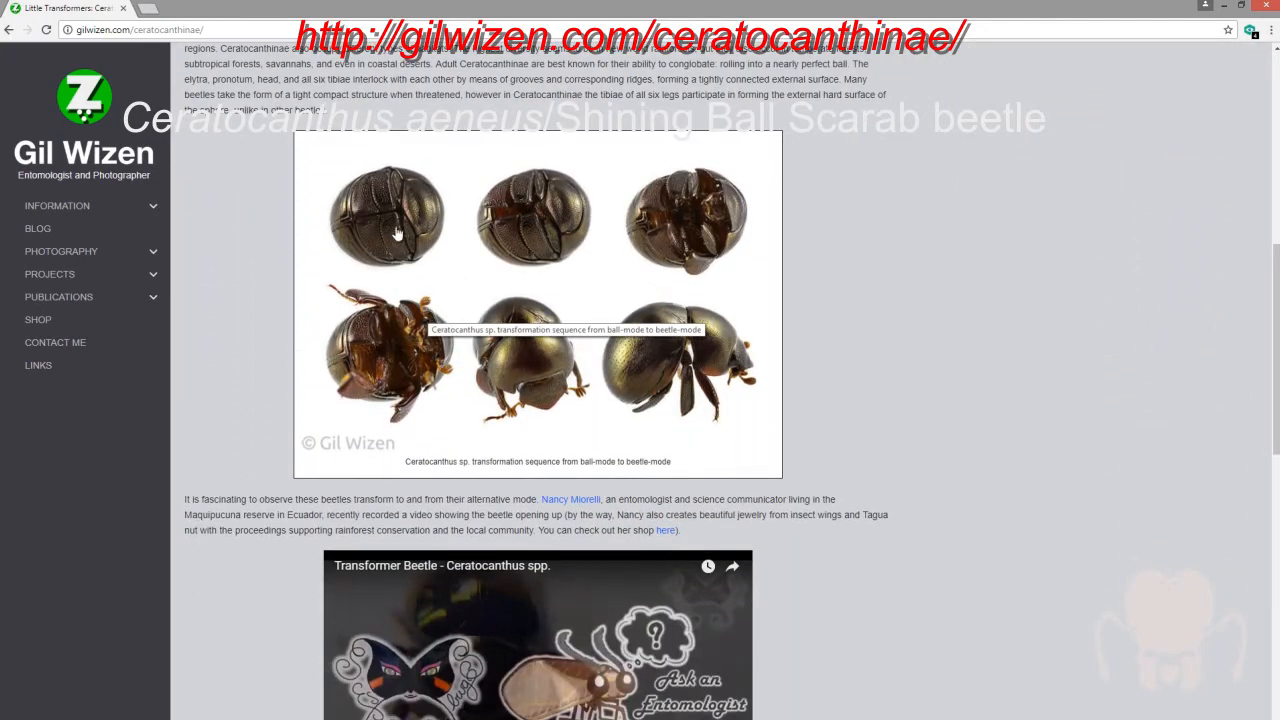
{"action": "scroll", "coordinate": [760, 340], "scroll_direction": "up", "scroll_amount": 1}
{"action": "scroll", "coordinate": [797, 363], "scroll_direction": "down", "scroll_amount": 2}
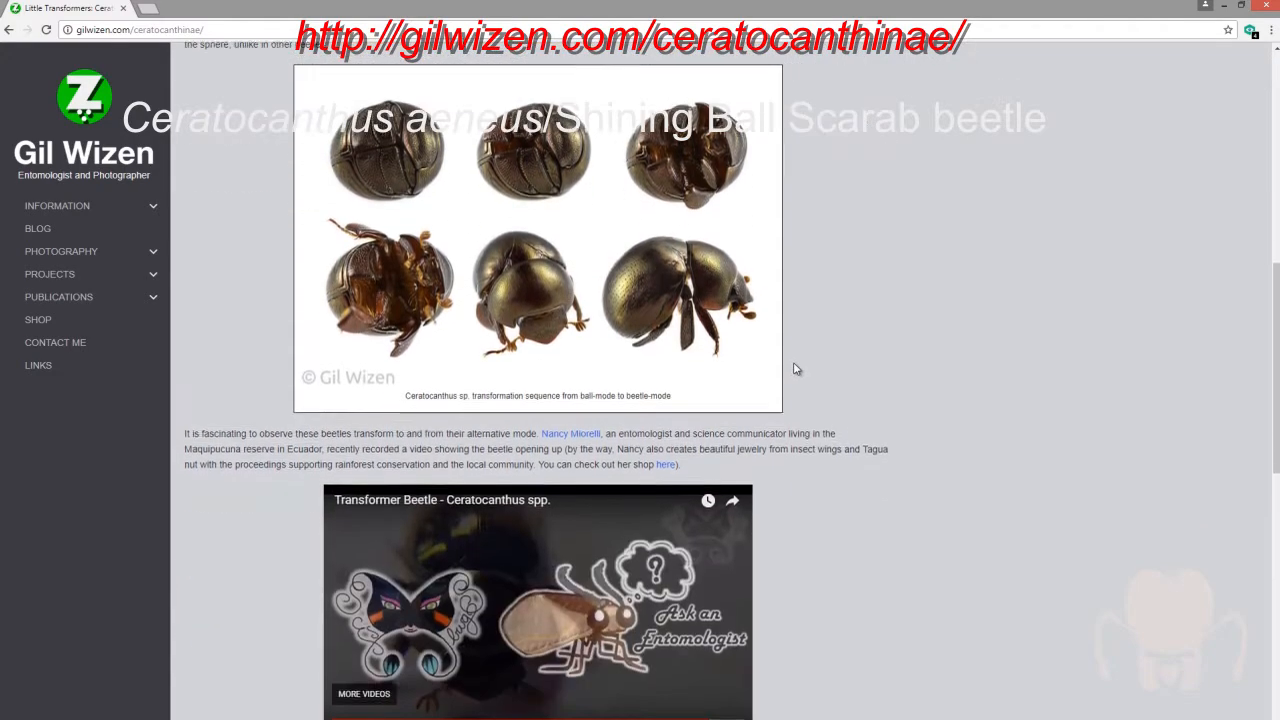
Replay the Transformer Beetle video embedded in the article to watch the scarab unroll
{"action": "scroll", "coordinate": [831, 418], "scroll_direction": "down", "scroll_amount": 6}
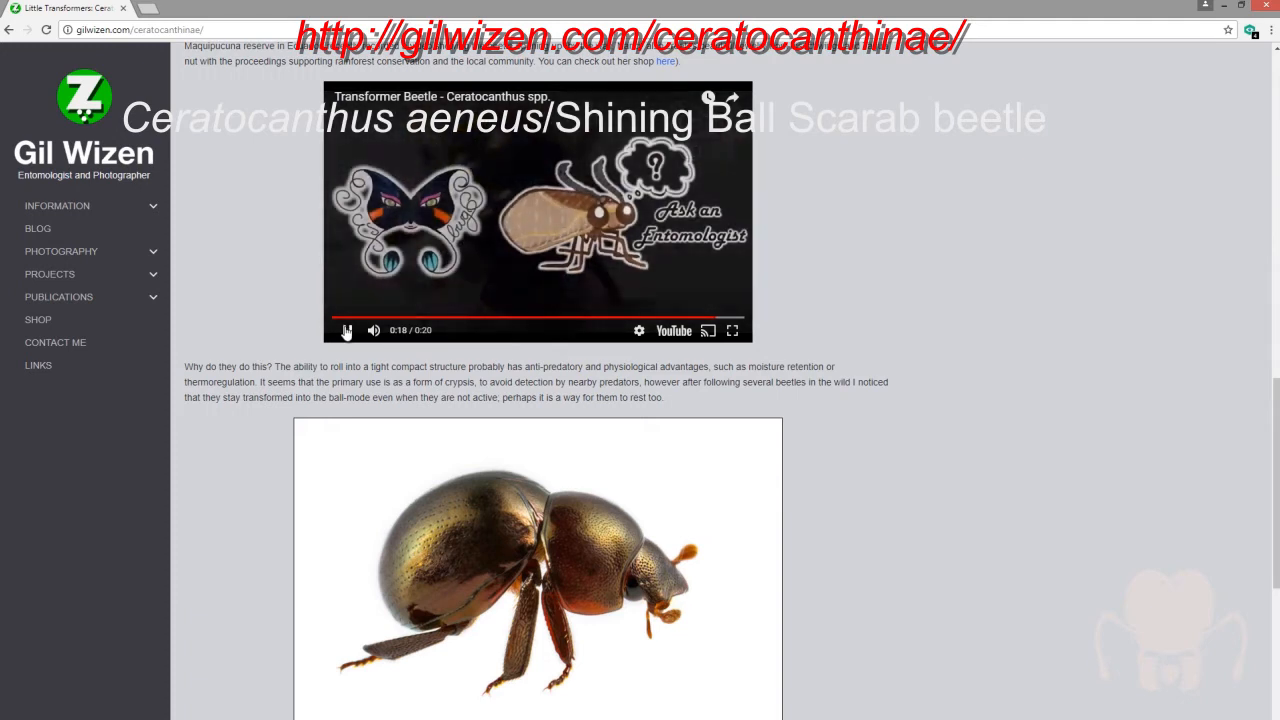
{"action": "left_click", "coordinate": [344, 329]}
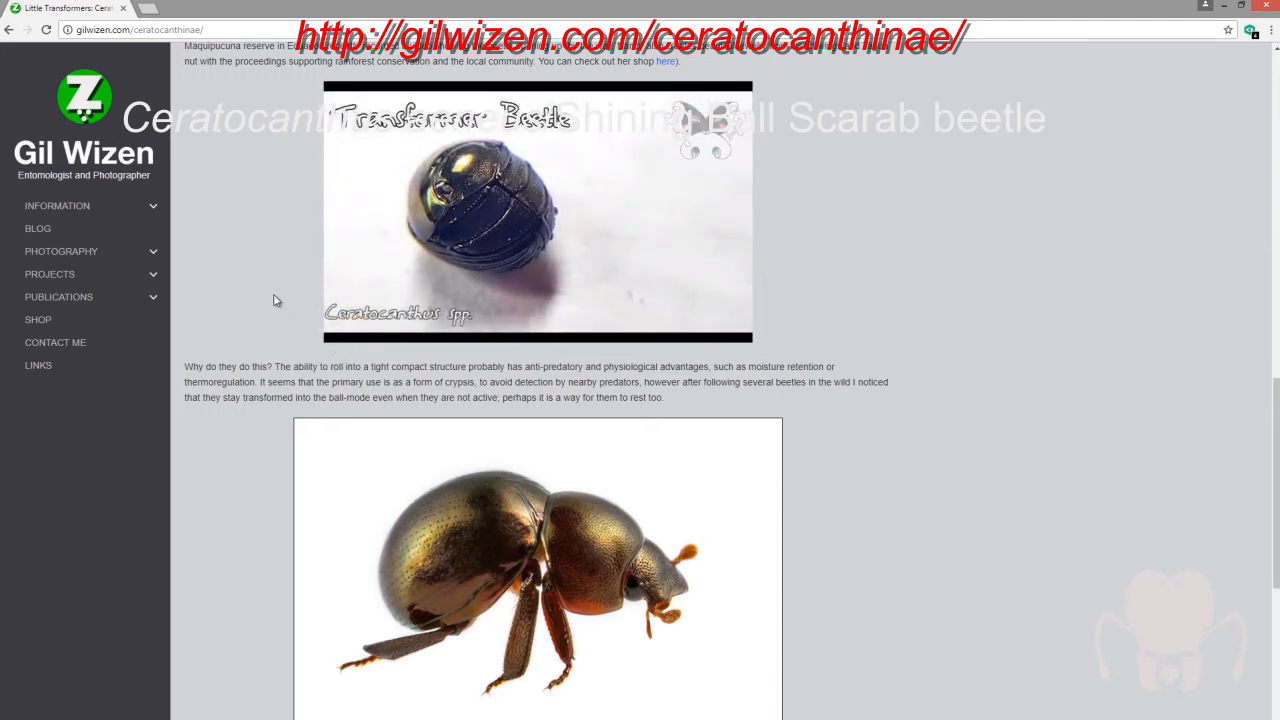
{"action": "scroll", "coordinate": [834, 277], "scroll_direction": "up", "scroll_amount": 1}
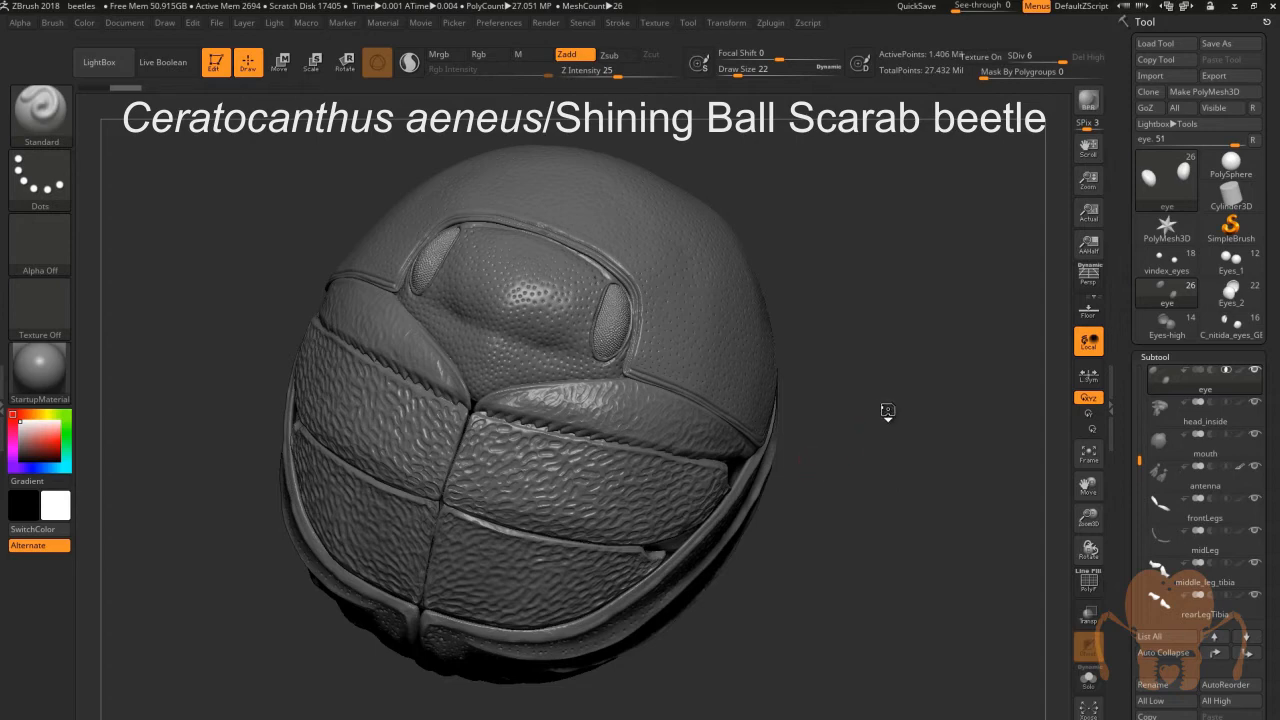
Isolate the ball scarab's head from its rolled-up body and examine the exposed eyes from the front
{"action": "left_click_drag", "start_coordinate": [897, 407], "coordinate": [923, 402]}
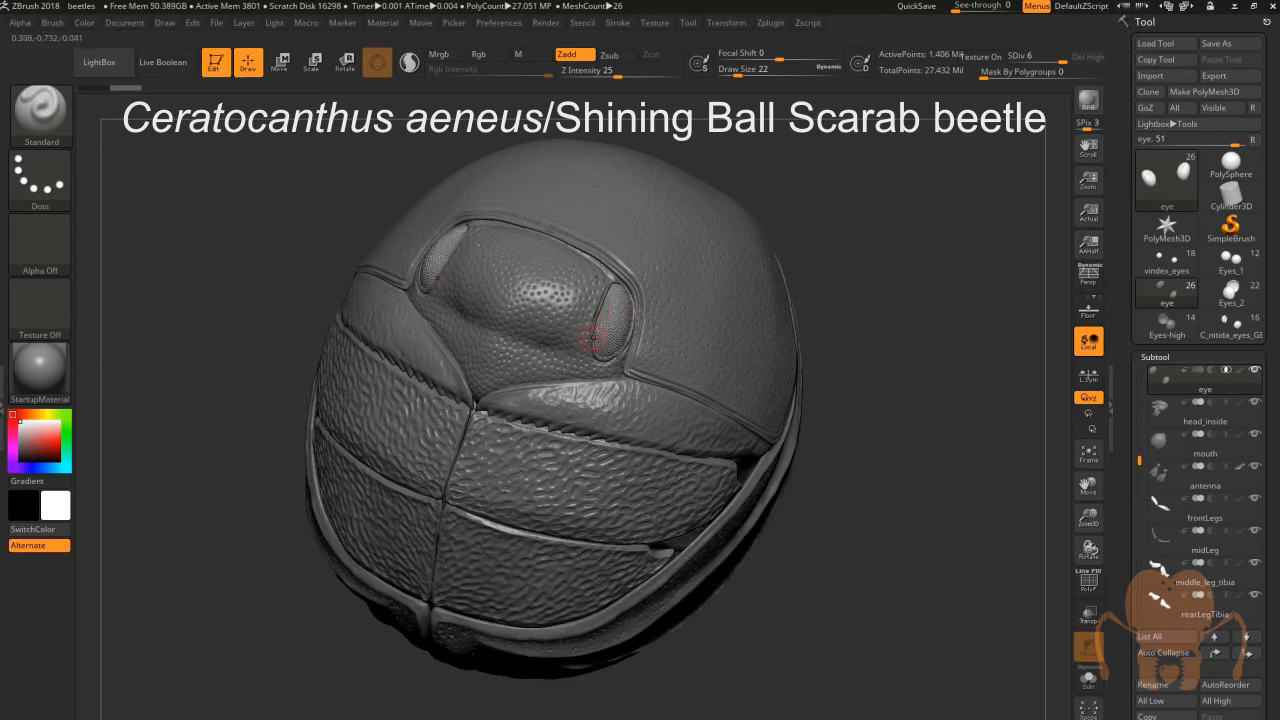
{"action": "mouse_move", "coordinate": [915, 408]}
{"action": "left_mouse_down"}
{"action": "mouse_move", "coordinate": [820, 385]}
{"action": "mouse_move", "coordinate": [723, 334]}
{"action": "mouse_move", "coordinate": [668, 395]}
{"action": "left_mouse_up"}
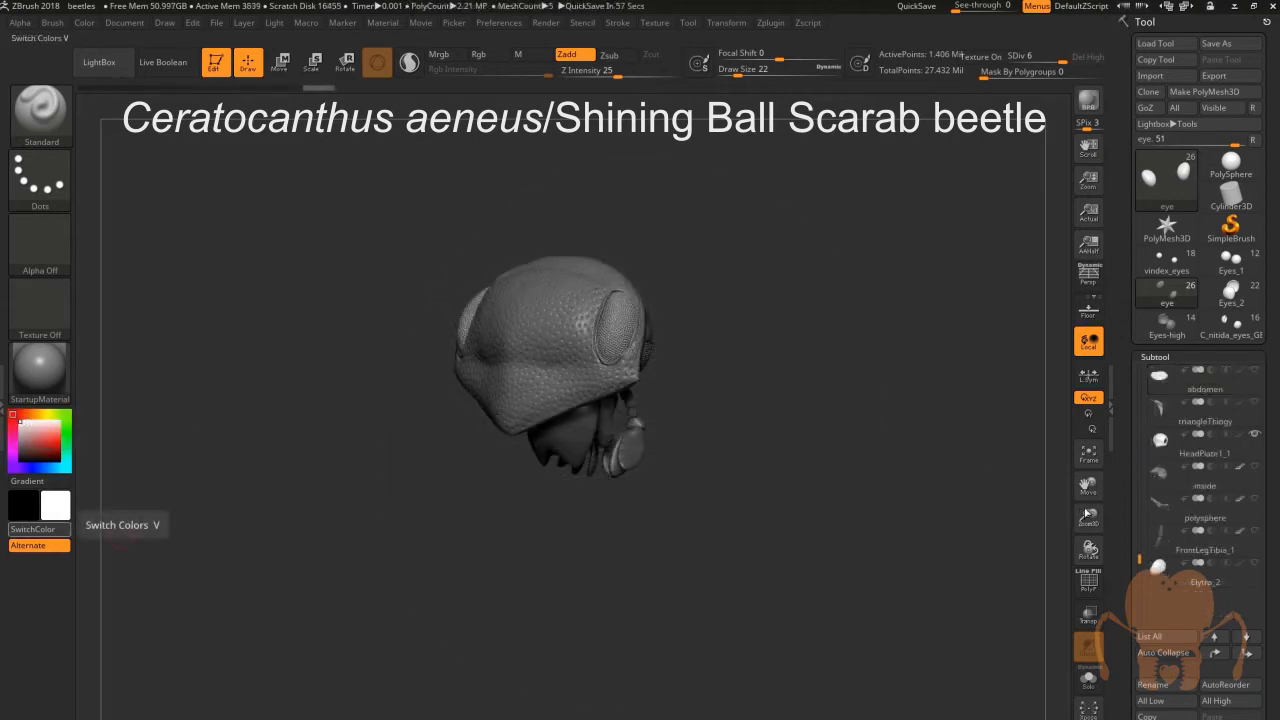
{"action": "left_click_drag", "start_coordinate": [1088, 518], "coordinate": [1086, 600]}
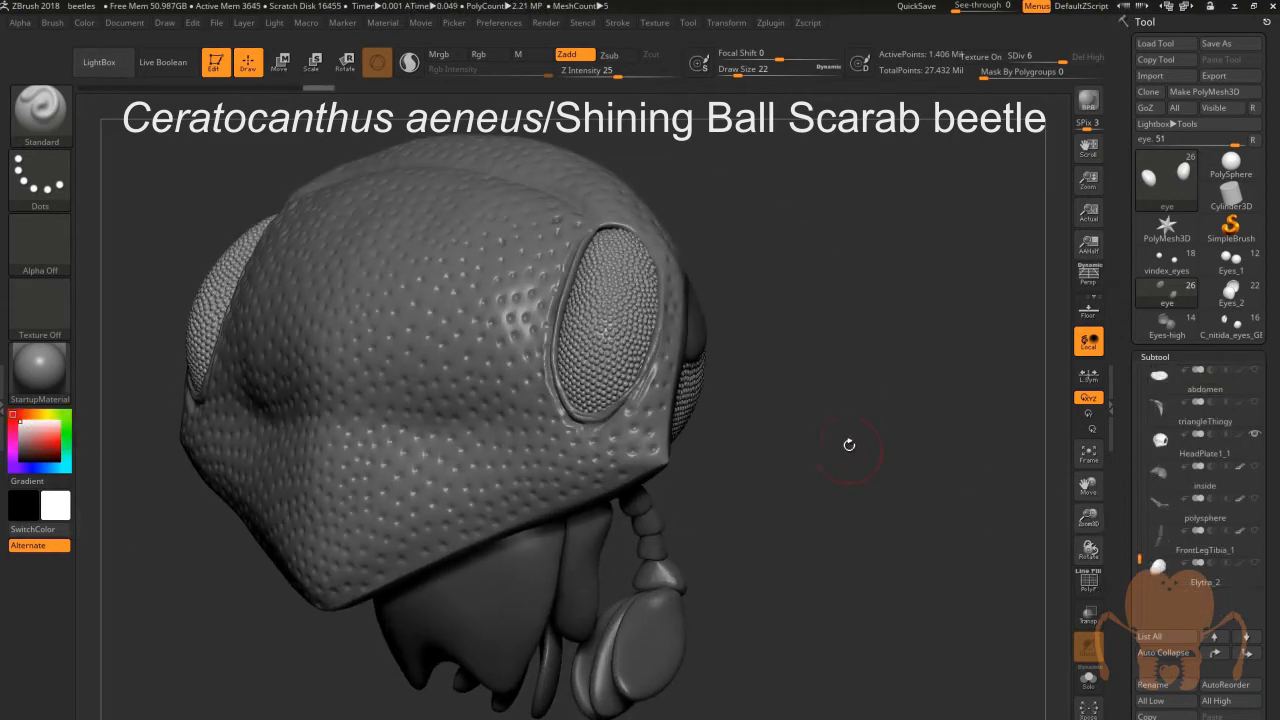
{"action": "mouse_move", "coordinate": [849, 446]}
{"action": "left_mouse_down"}
{"action": "mouse_move", "coordinate": [874, 440]}
{"action": "mouse_move", "coordinate": [867, 431]}
{"action": "left_mouse_up"}
Inspect the underside of the isolated scarab head, where the faceted eyes continue beneath the head plate
{"action": "left_click_drag", "start_coordinate": [1088, 486], "coordinate": [1270, 562]}
{"action": "left_click_drag", "start_coordinate": [1051, 493], "coordinate": [724, 460]}
{"action": "left_click_drag", "start_coordinate": [464, 611], "coordinate": [440, 583]}
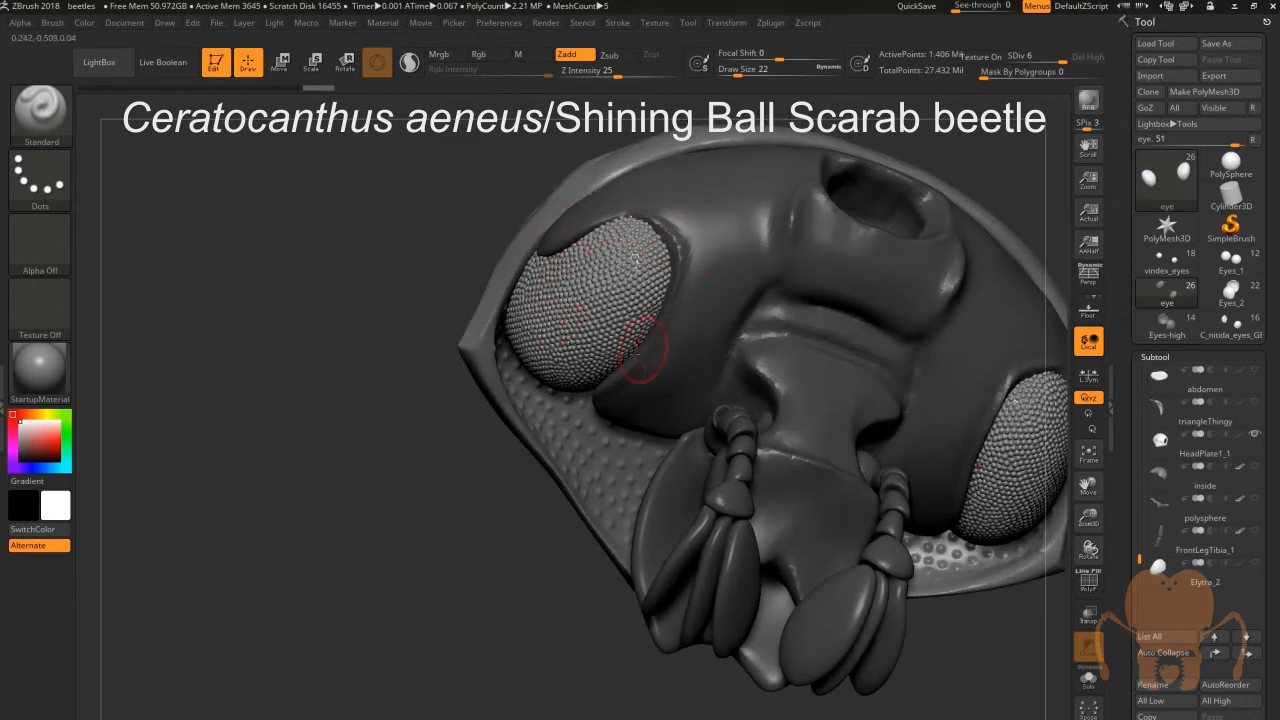
{"action": "left_click_drag", "start_coordinate": [391, 493], "coordinate": [541, 241]}
{"action": "left_click_drag", "start_coordinate": [903, 370], "coordinate": [691, 365]}
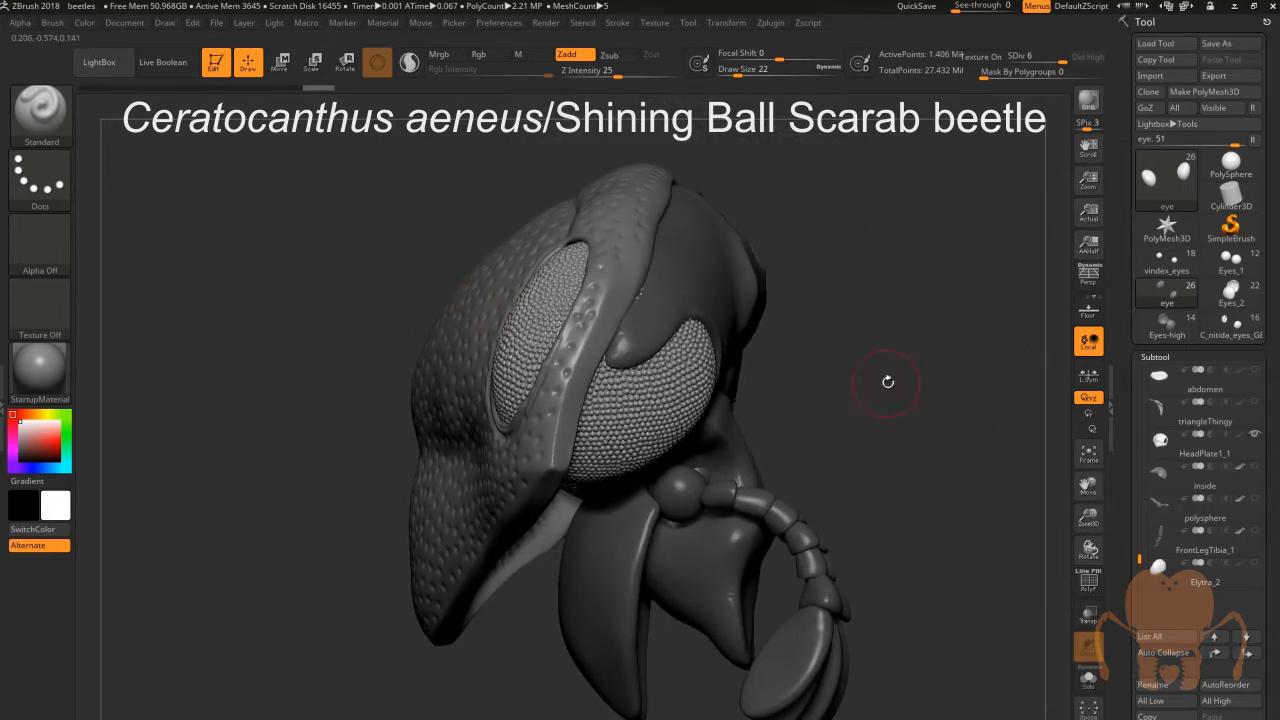
Compare the upper and lower parts of the scarab's eye, divided by the head plate's rim, from the side and front
{"action": "left_click_drag", "start_coordinate": [888, 381], "coordinate": [633, 416]}
{"action": "left_click_drag", "start_coordinate": [553, 482], "coordinate": [602, 418]}
{"action": "left_click_drag", "start_coordinate": [506, 562], "coordinate": [472, 541]}
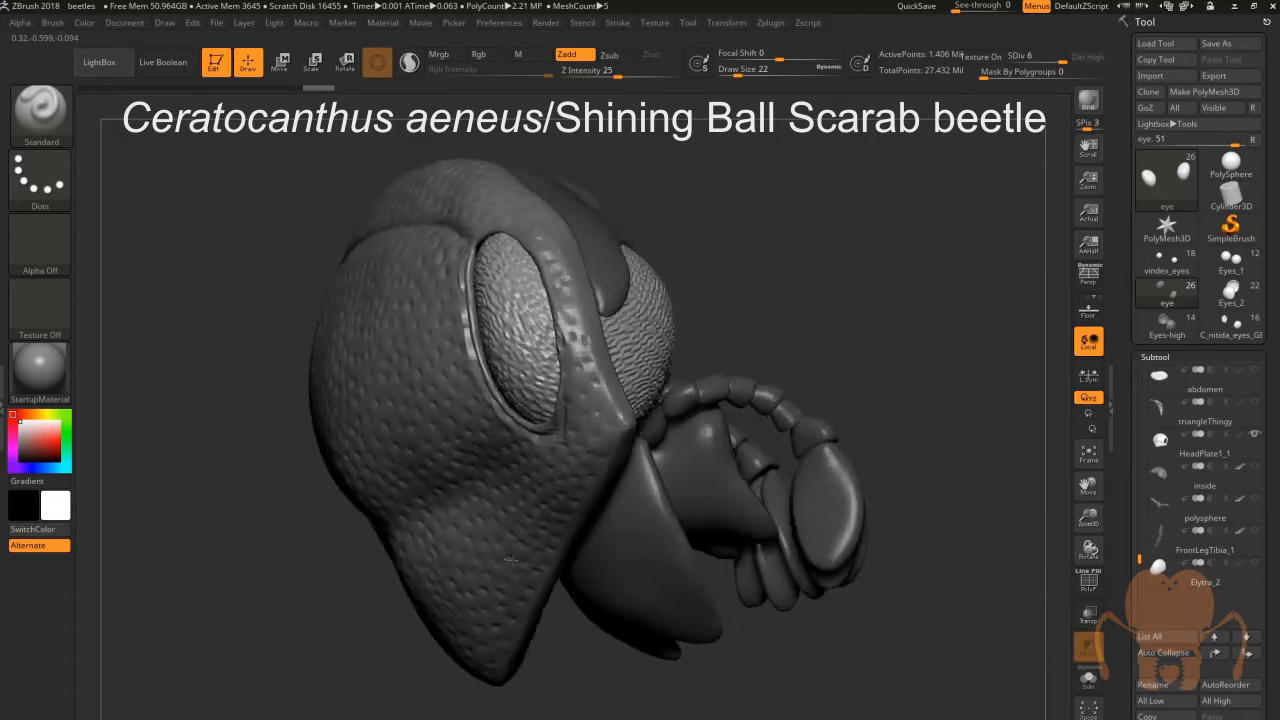
{"action": "left_click_drag", "start_coordinate": [738, 386], "coordinate": [566, 614]}
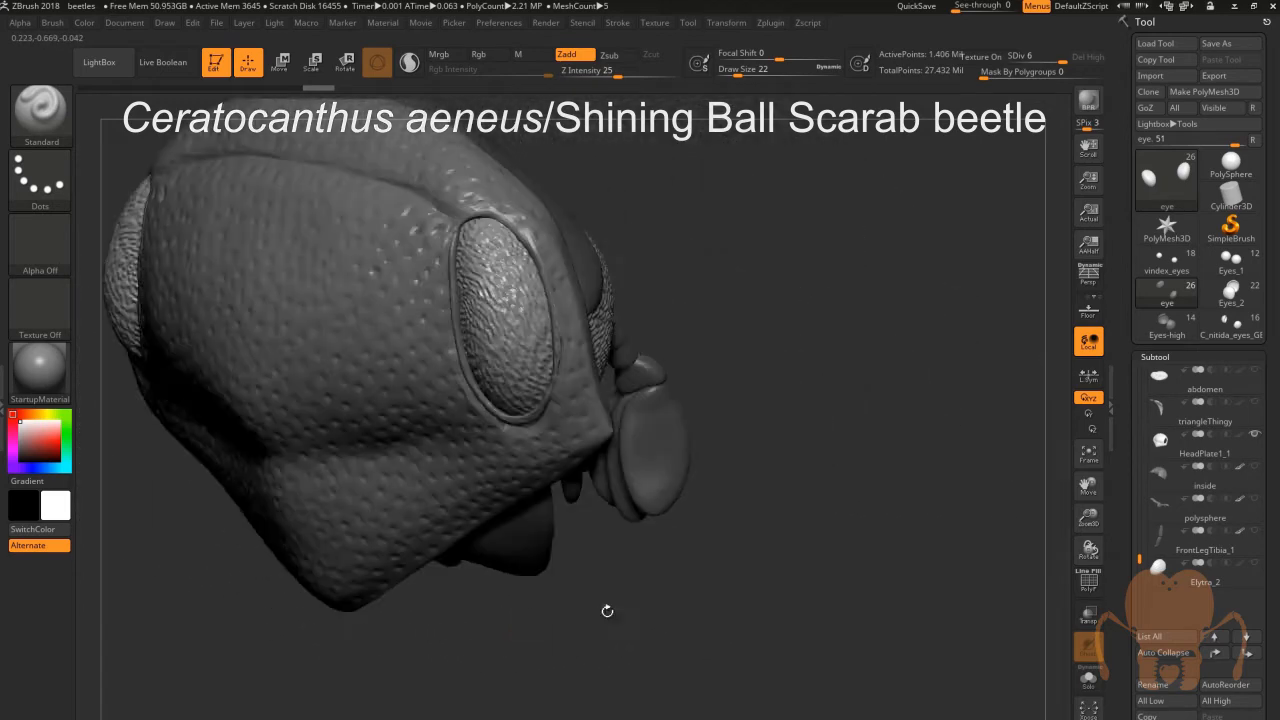
Compare the ball scarab's upper and lower eye facets around the head plate's rim from several front and side angles
{"action": "left_click_drag", "start_coordinate": [606, 609], "coordinate": [654, 643]}
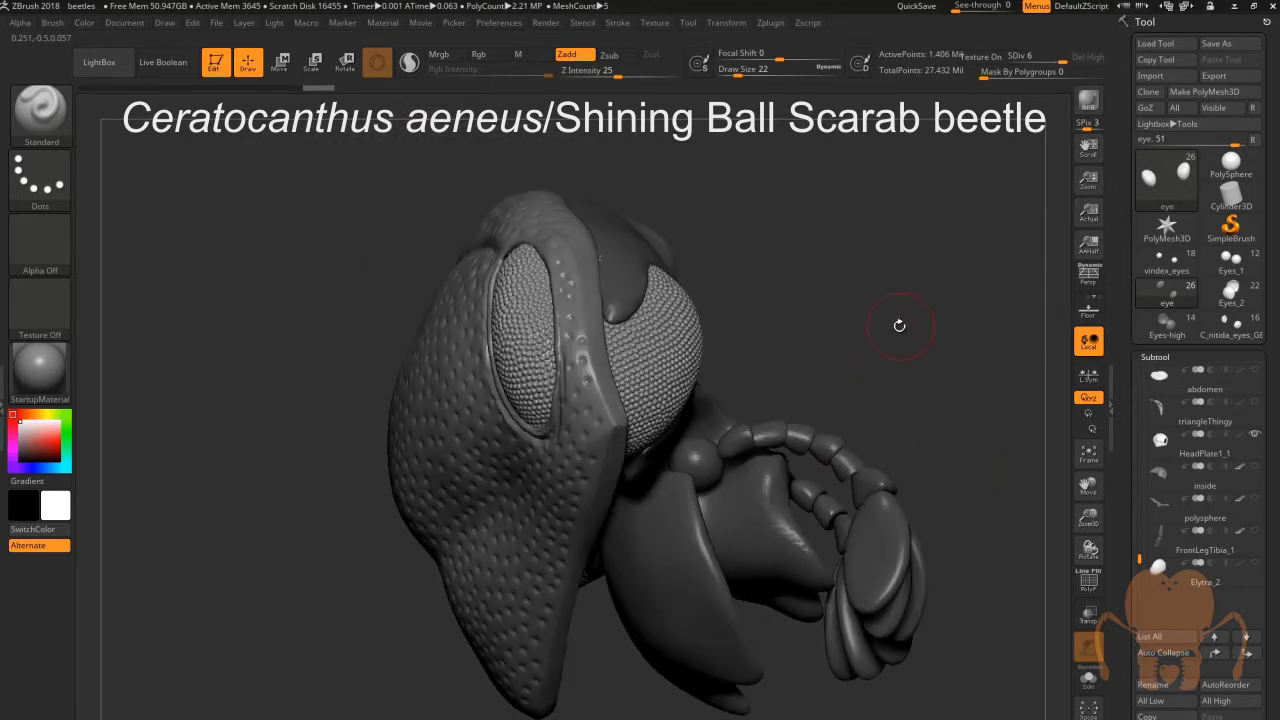
{"action": "left_click_drag", "start_coordinate": [899, 326], "coordinate": [883, 333]}
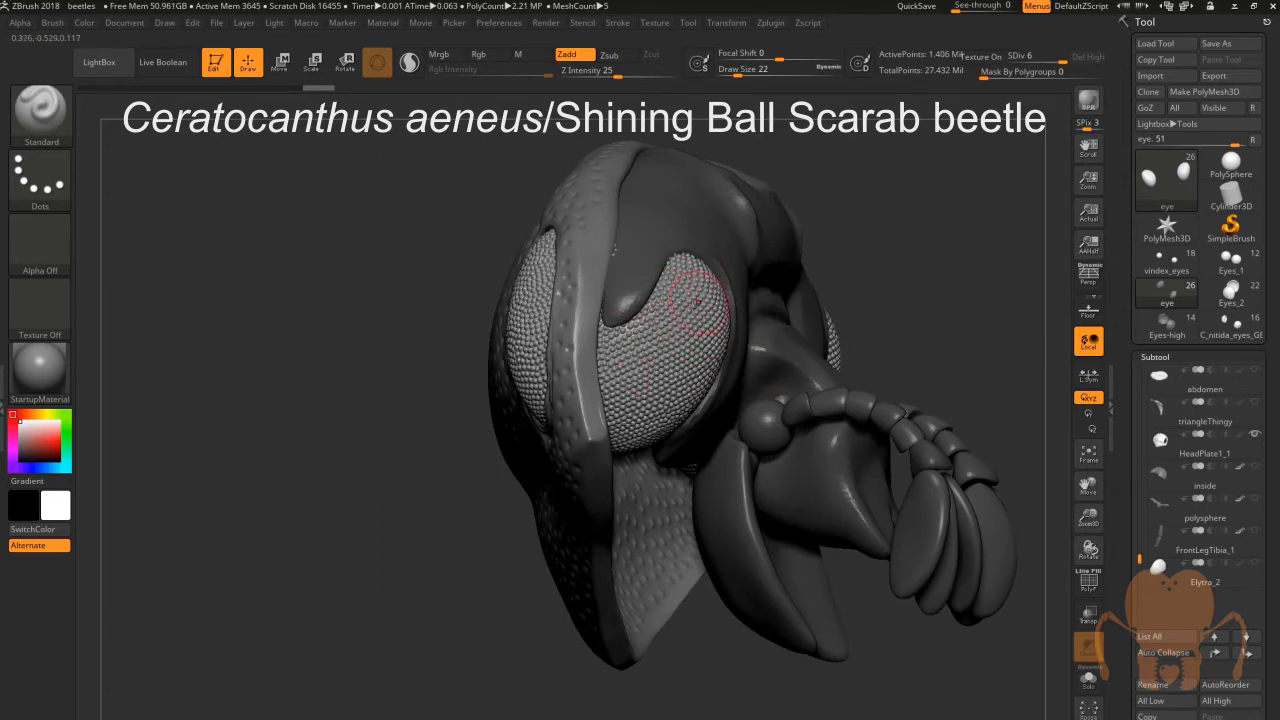
{"action": "left_click_drag", "start_coordinate": [370, 399], "coordinate": [490, 265]}
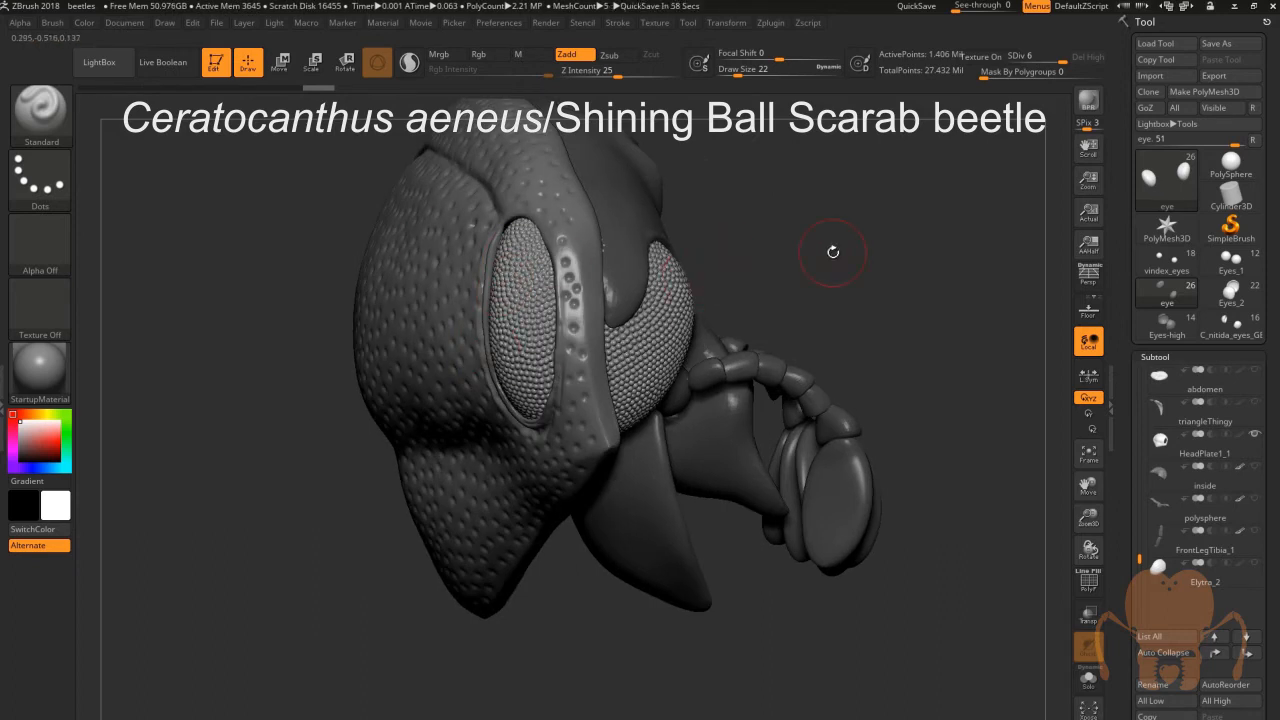
{"action": "left_click_drag", "start_coordinate": [819, 251], "coordinate": [774, 255]}
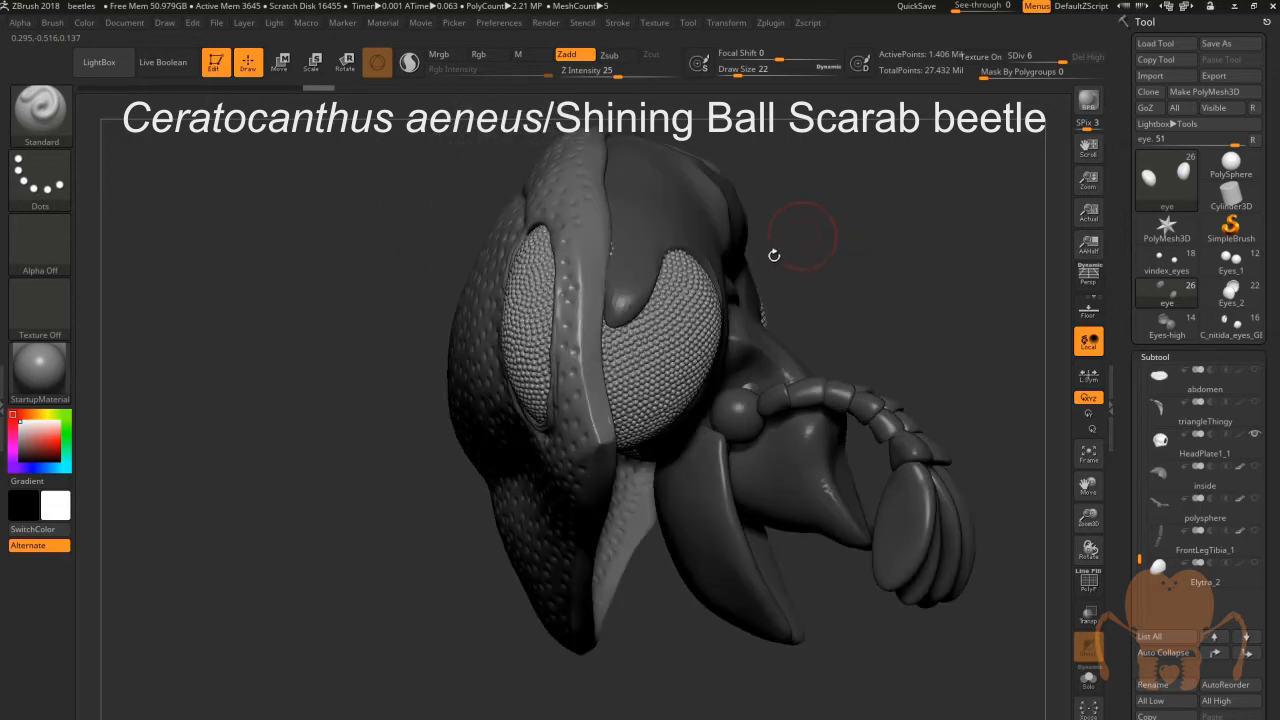
{"action": "left_click_drag", "start_coordinate": [878, 252], "coordinate": [845, 248]}
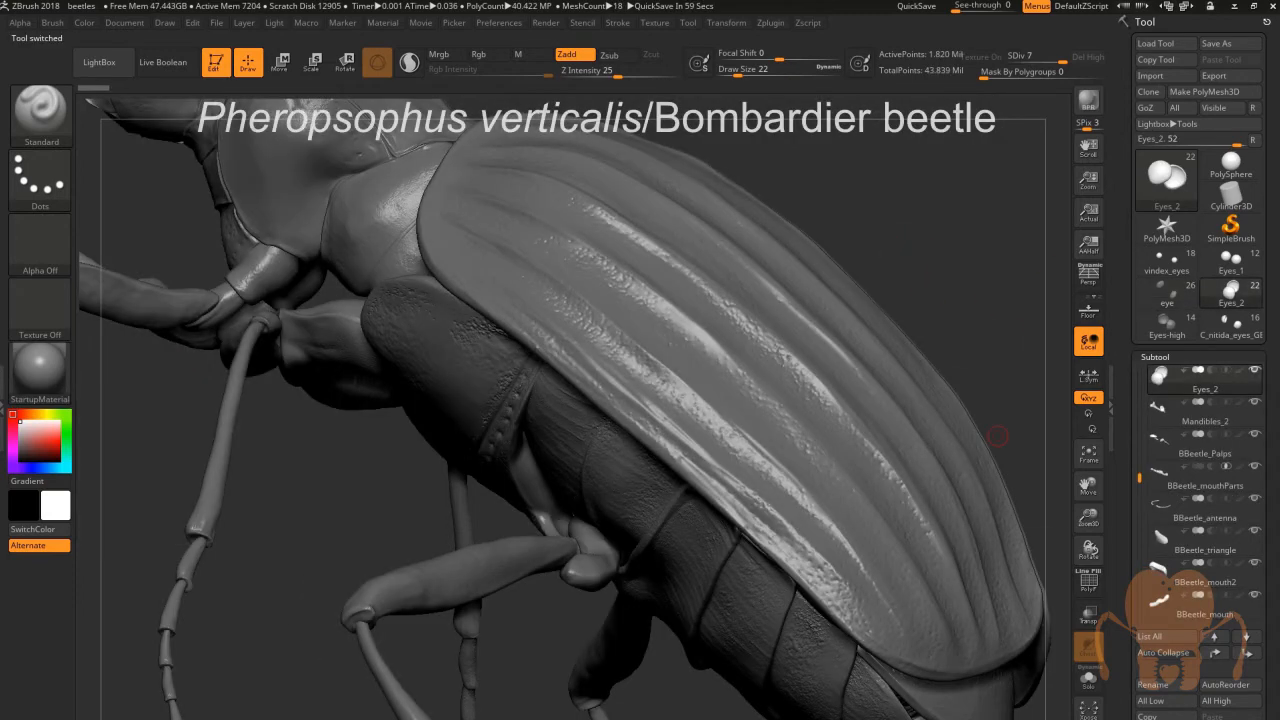
Bring the bombardier beetle's head into close-up and examine its faceted eye from the side
{"action": "left_click_drag", "start_coordinate": [1088, 517], "coordinate": [1045, 552]}
{"action": "mouse_move", "coordinate": [851, 654]}
{"action": "left_mouse_down"}
{"action": "mouse_move", "coordinate": [834, 656]}
{"action": "mouse_move", "coordinate": [868, 660]}
{"action": "left_mouse_up"}
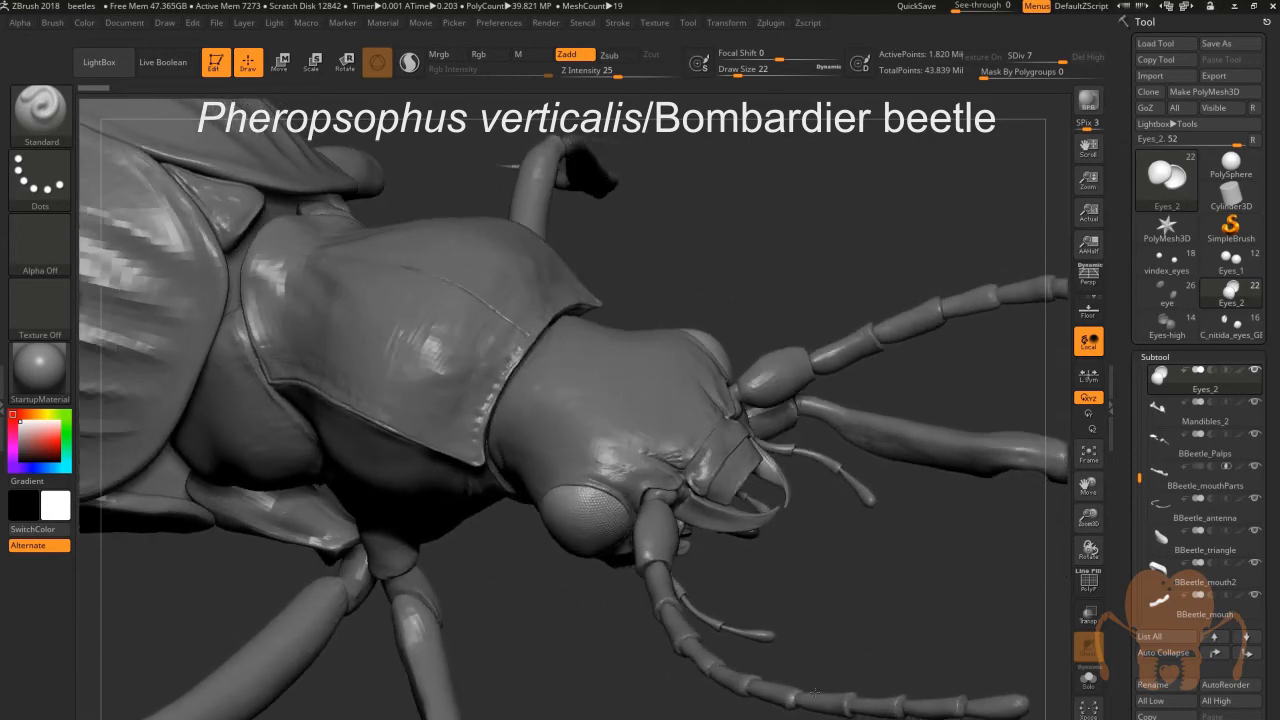
{"action": "left_click_drag", "start_coordinate": [594, 686], "coordinate": [899, 498]}
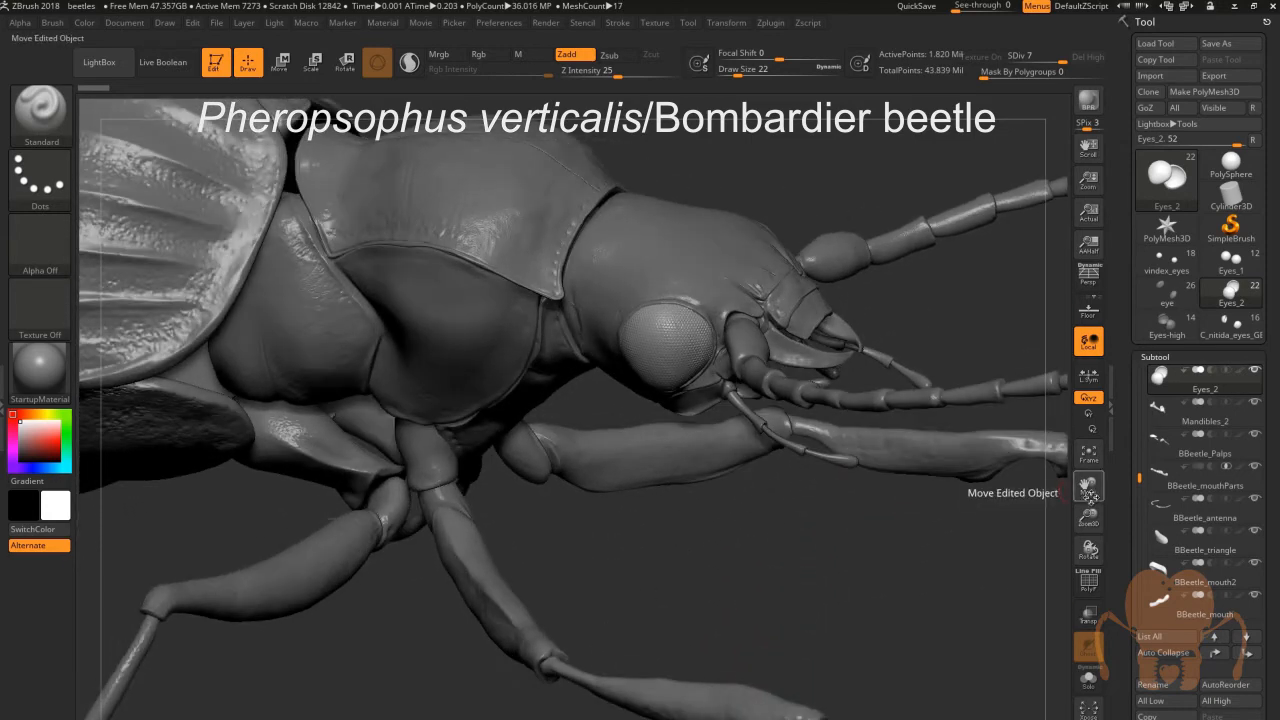
{"action": "left_click_drag", "start_coordinate": [1089, 519], "coordinate": [1092, 572]}
{"action": "left_click_drag", "start_coordinate": [1089, 485], "coordinate": [859, 502]}
{"action": "left_click_drag", "start_coordinate": [794, 694], "coordinate": [775, 583]}
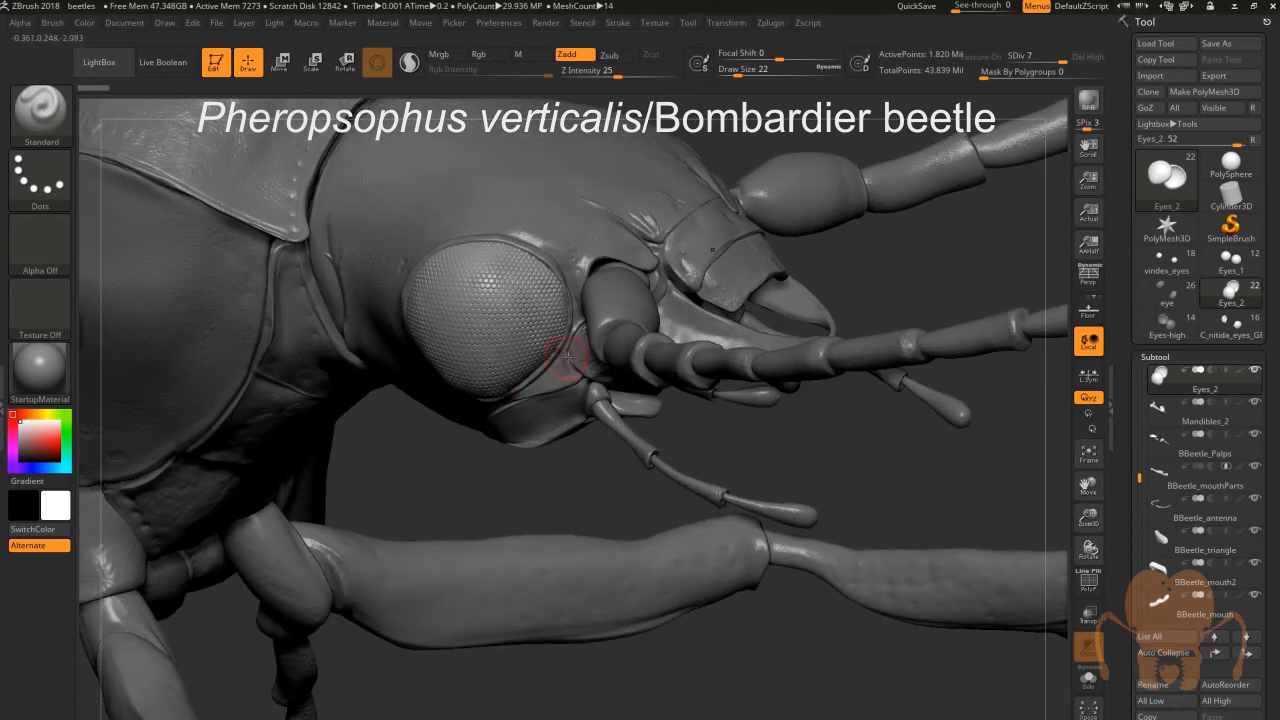
Inspect the bombardier beetle's eye shape and socket rim from below, from the opposite side and from above the head
{"action": "left_click_drag", "start_coordinate": [569, 458], "coordinate": [582, 418]}
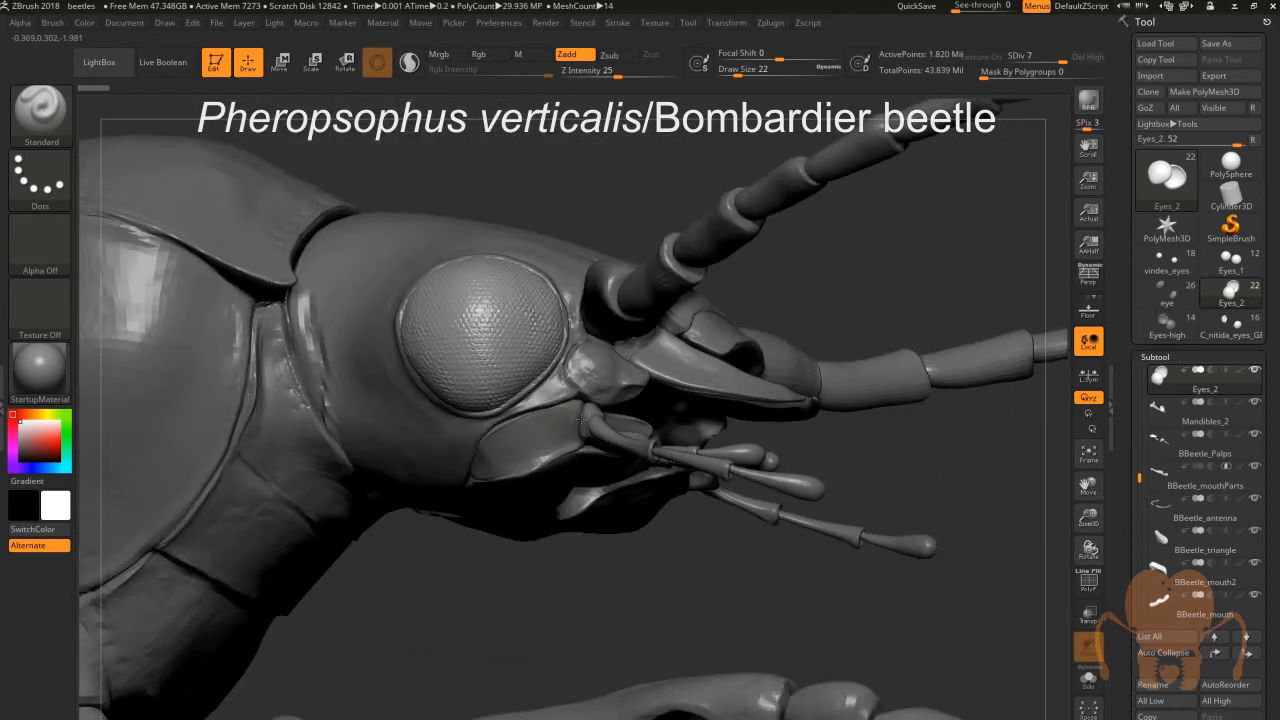
{"action": "left_click_drag", "start_coordinate": [835, 228], "coordinate": [612, 280]}
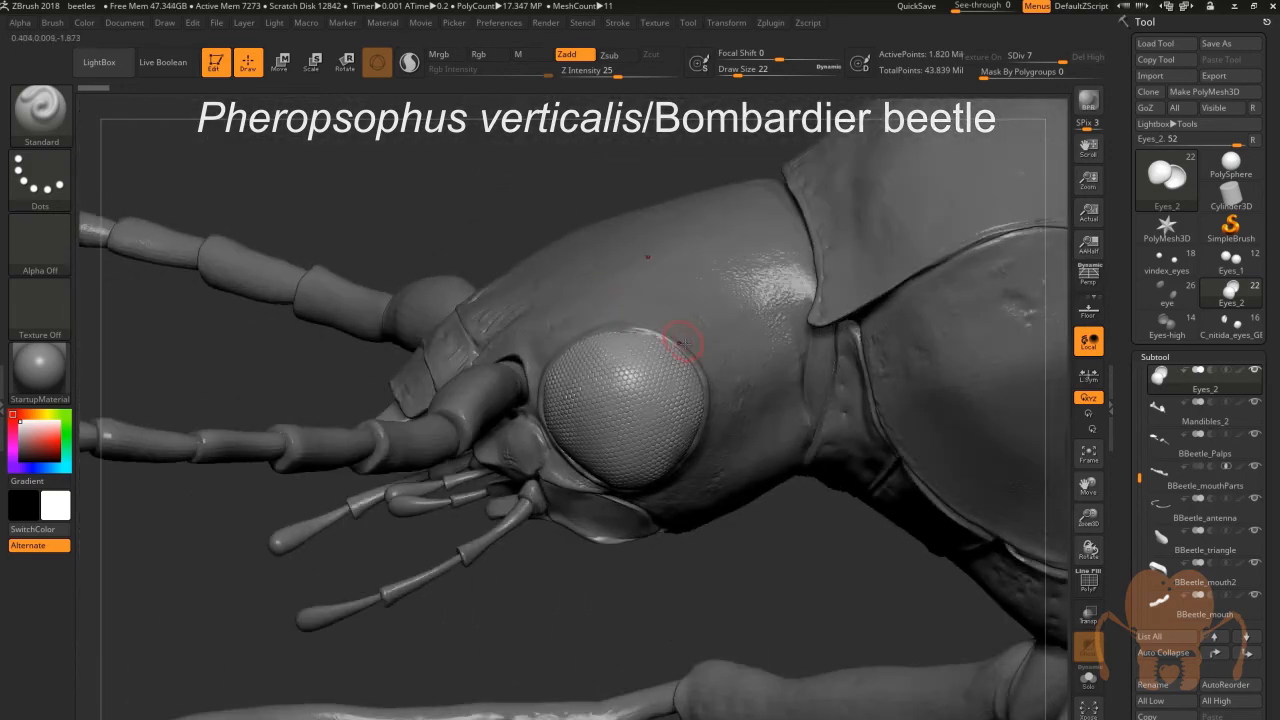
{"action": "left_click_drag", "start_coordinate": [819, 557], "coordinate": [751, 555]}
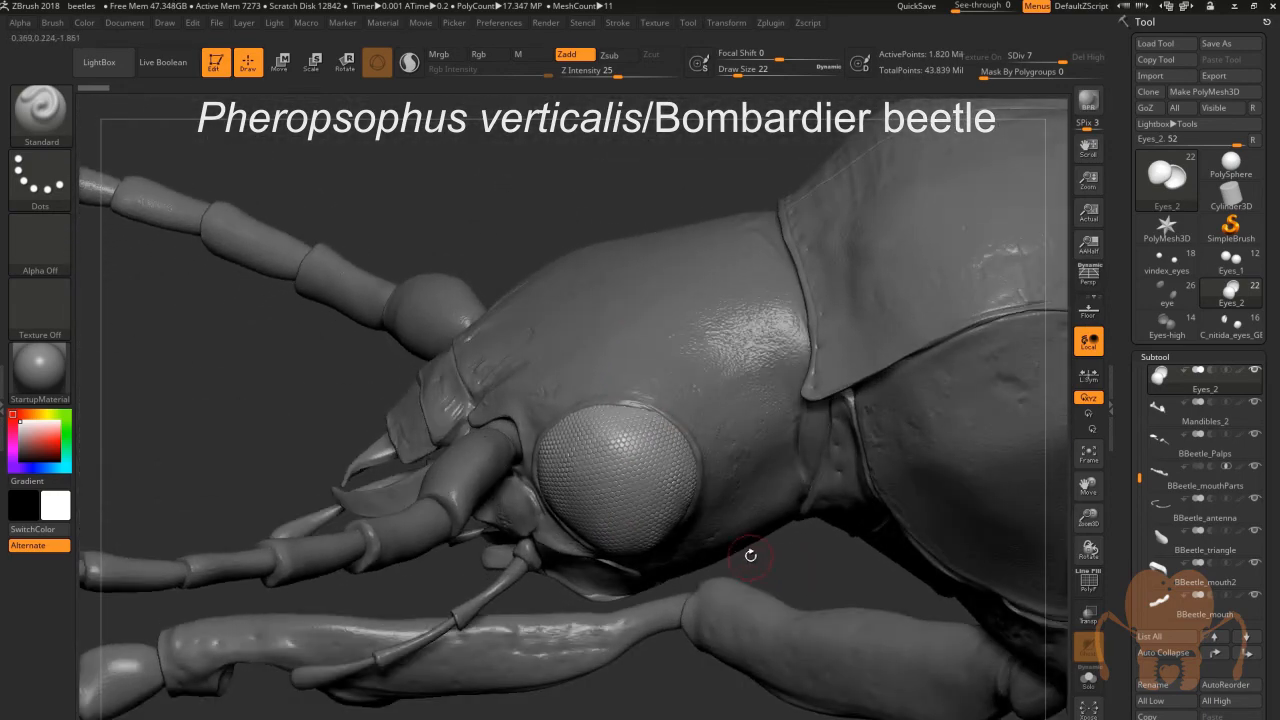
{"action": "left_click_drag", "start_coordinate": [663, 158], "coordinate": [730, 280]}
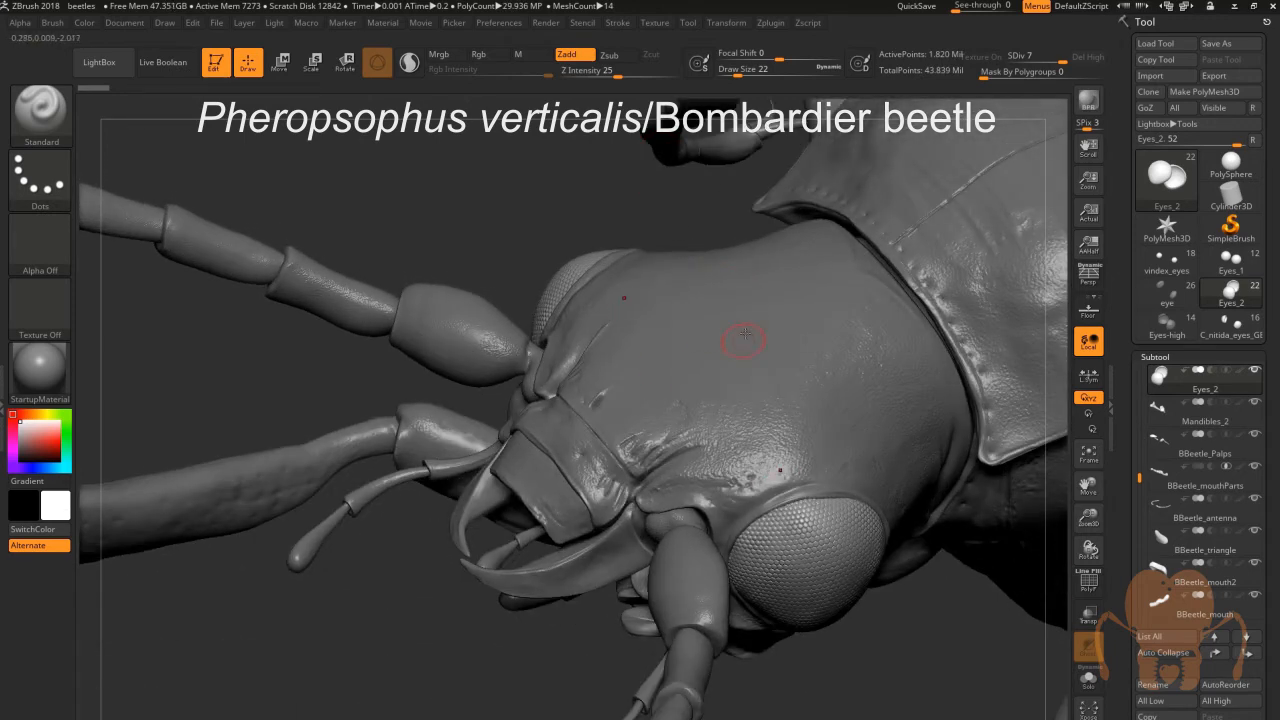
{"action": "left_click_drag", "start_coordinate": [857, 642], "coordinate": [766, 526]}
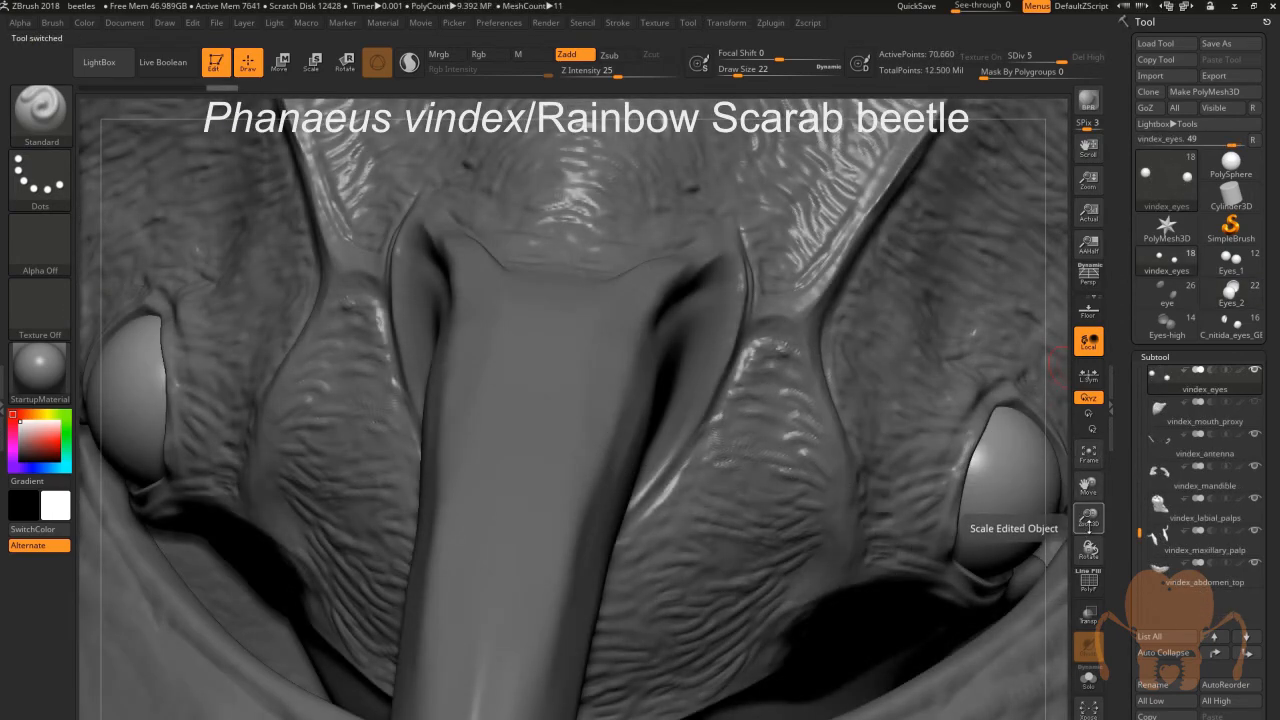
View the rainbow scarab's body and examine its head and eye from the side and from underneath
{"action": "left_click_drag", "start_coordinate": [1089, 526], "coordinate": [1075, 412]}
{"action": "left_click_drag", "start_coordinate": [997, 394], "coordinate": [813, 493]}
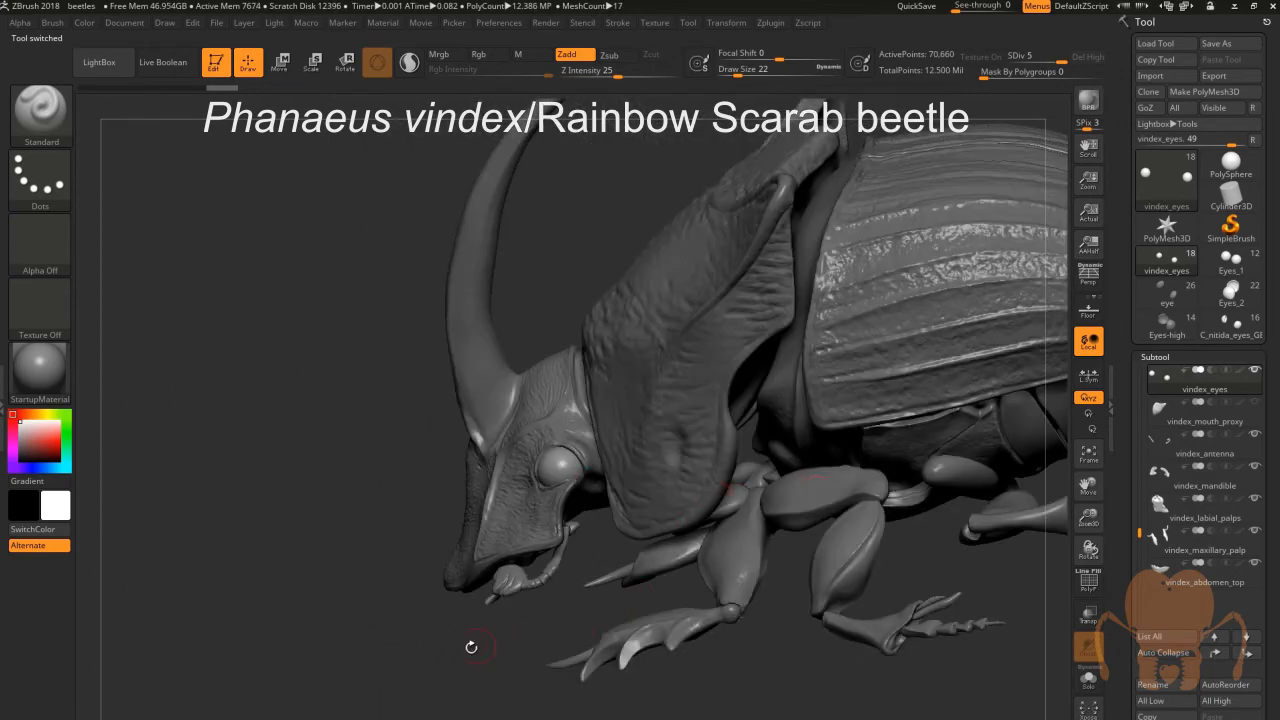
{"action": "left_click_drag", "start_coordinate": [471, 647], "coordinate": [606, 505]}
{"action": "left_click_drag", "start_coordinate": [543, 679], "coordinate": [533, 463]}
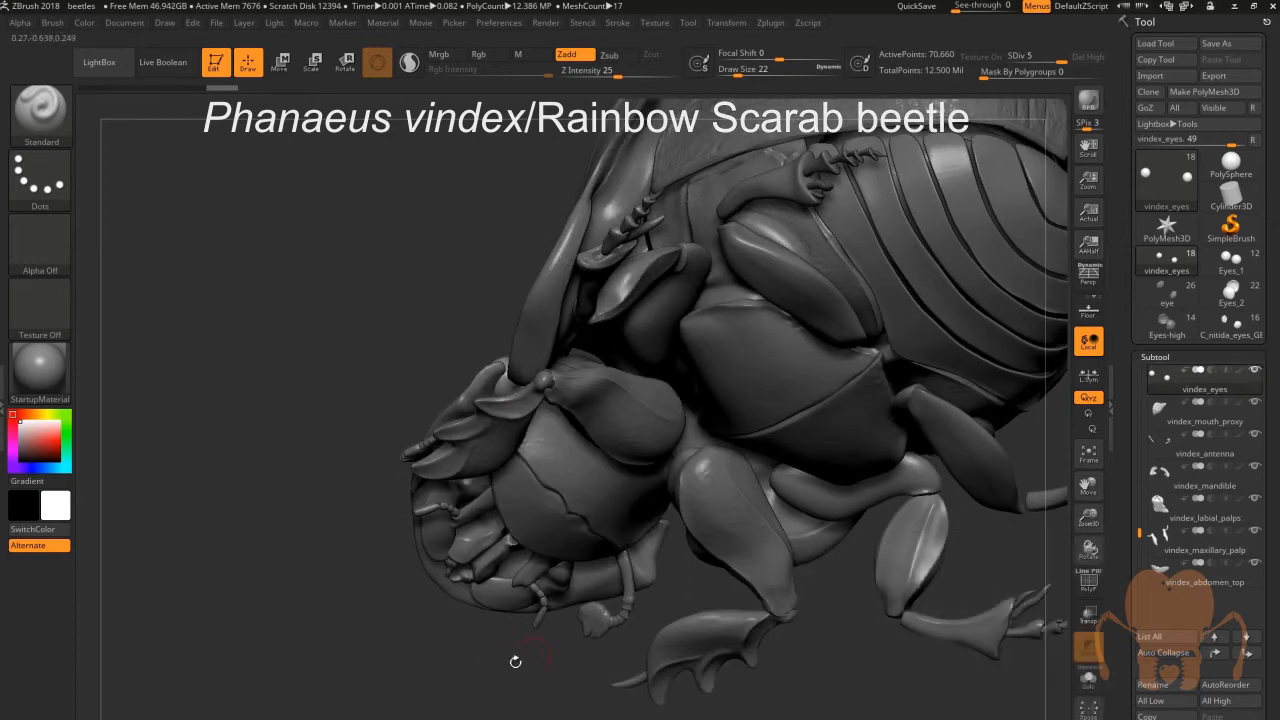
Examine the rainbow scarab's eyes and sockets in close-up from the front, on both sides of the horn
{"action": "left_click_drag", "start_coordinate": [465, 659], "coordinate": [614, 430]}
{"action": "left_click_drag", "start_coordinate": [403, 653], "coordinate": [1018, 557]}
{"action": "left_click_drag", "start_coordinate": [1082, 521], "coordinate": [1086, 560]}
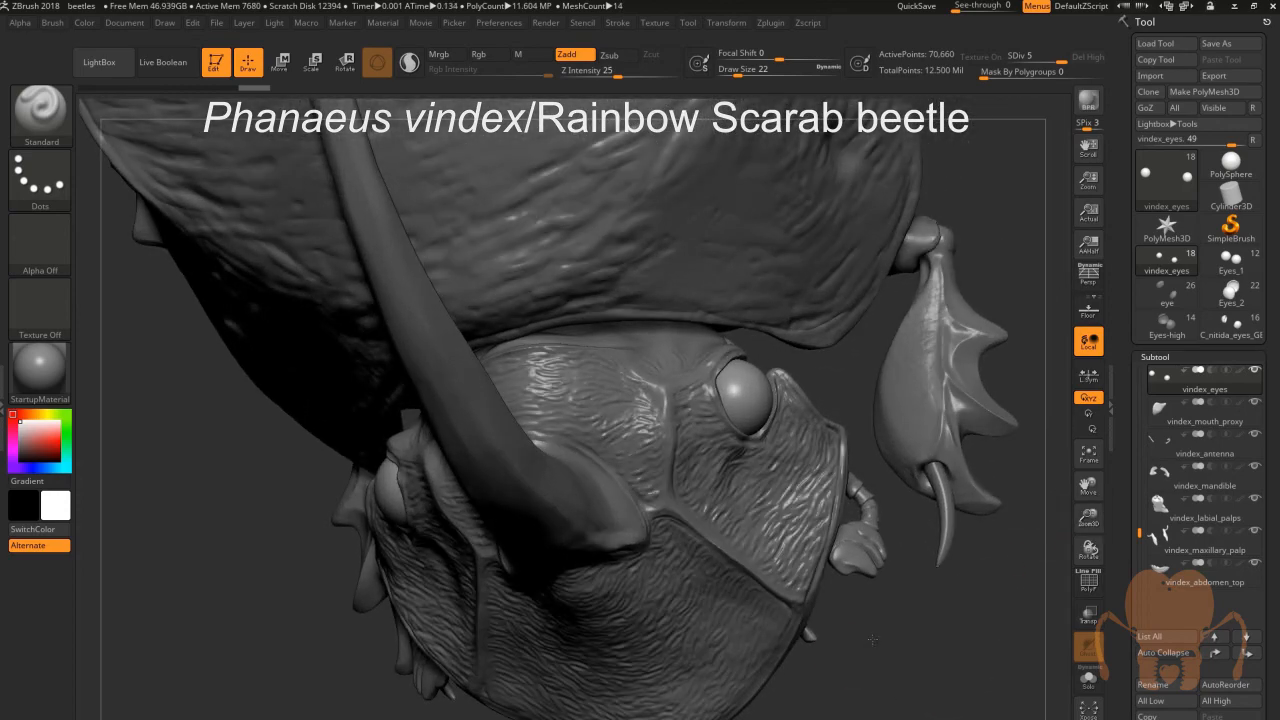
{"action": "left_click_drag", "start_coordinate": [866, 636], "coordinate": [950, 629]}
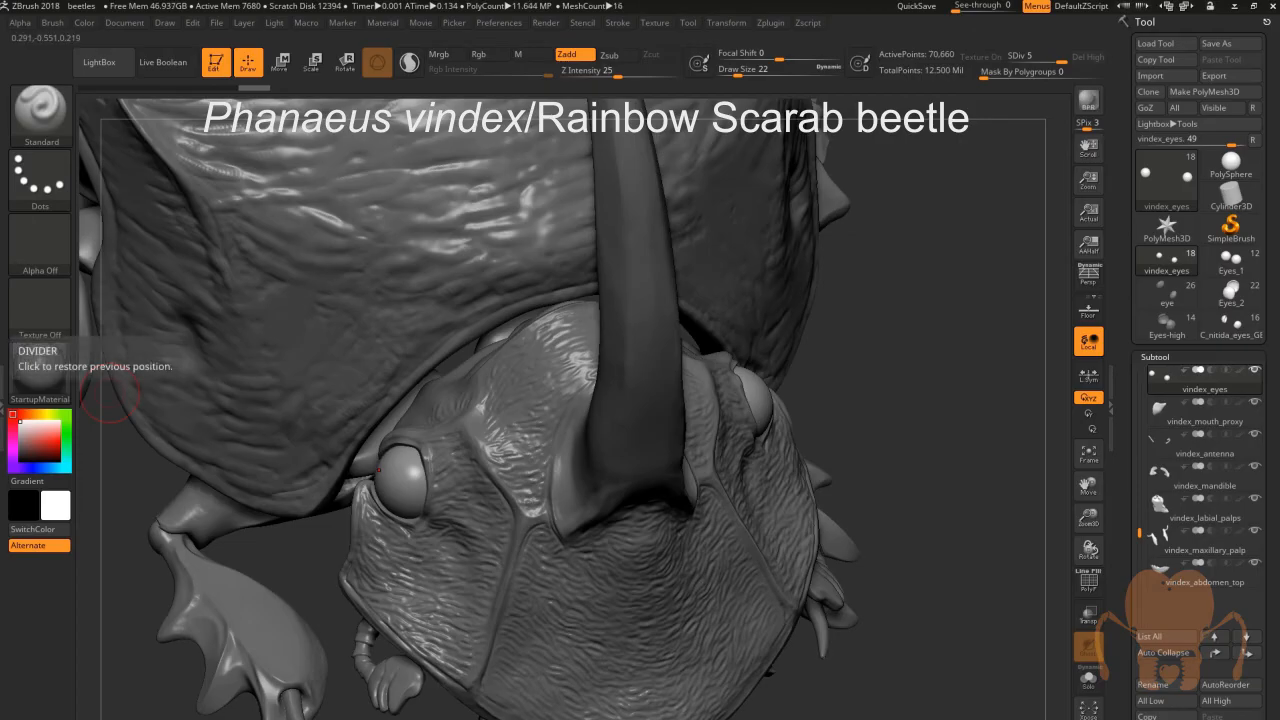